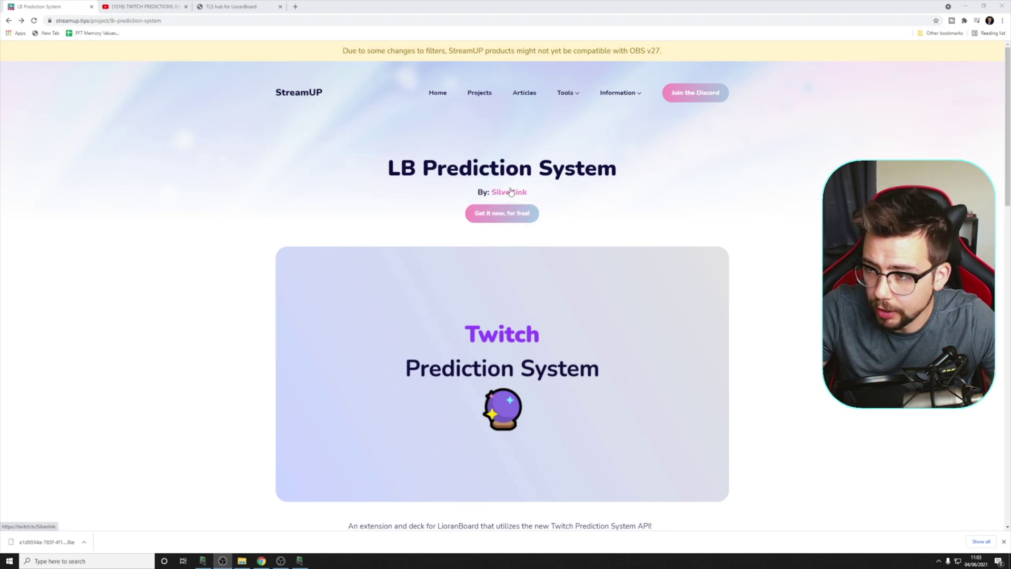
Step: Look over the LB Prediction System project page's features and prerequisites, and check its companion YouTube video
scroll(511, 192, "down", 10)
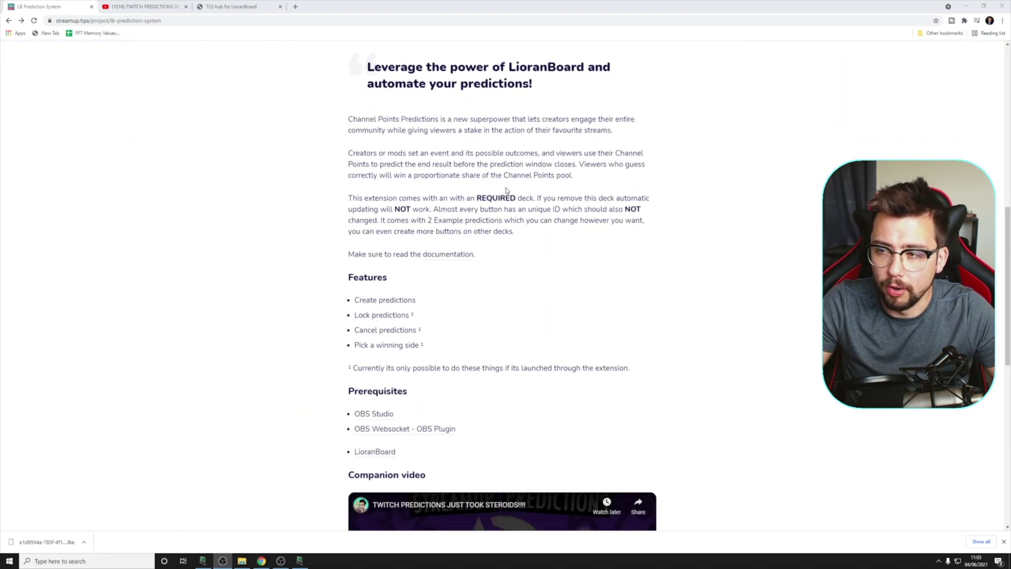
scroll(506, 191, "down", 8)
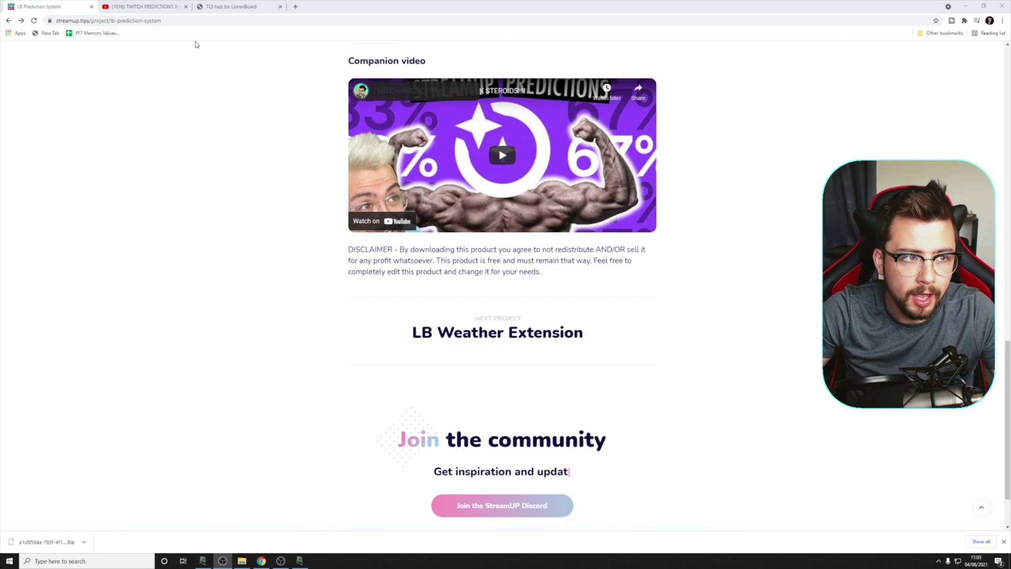
left_click(142, 6)
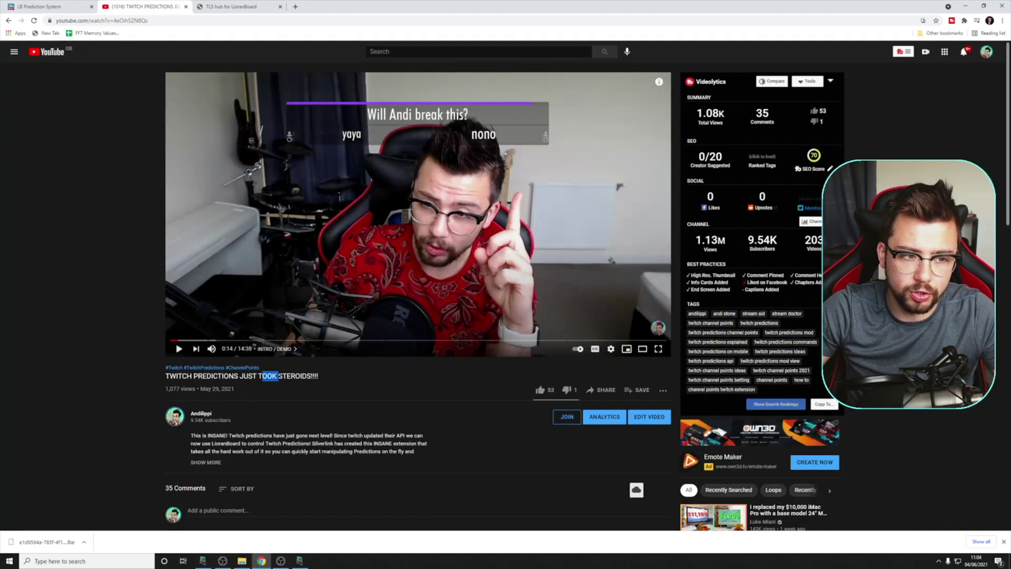
left_click(40, 6)
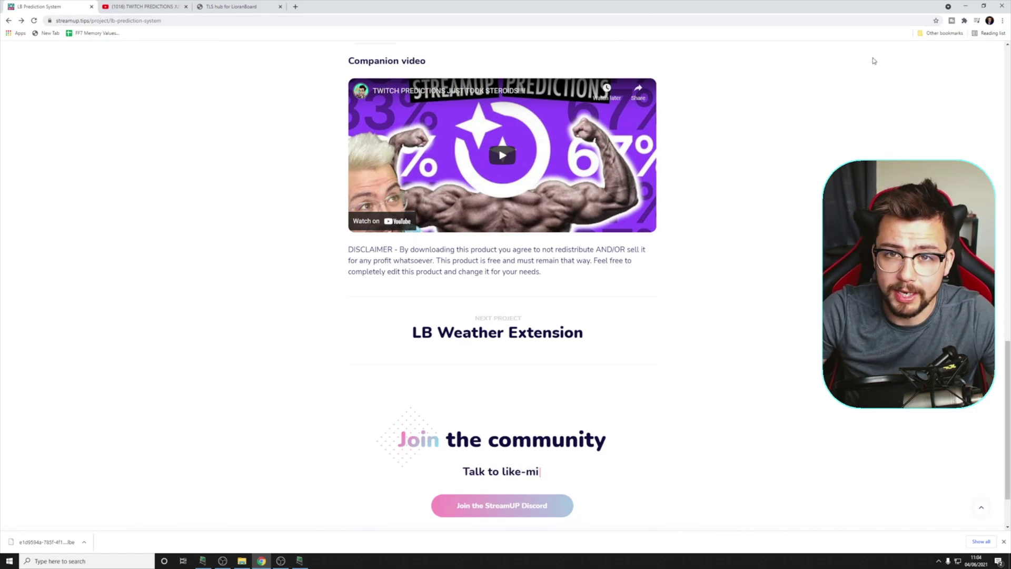
Step: Switch to LioranBoard Receiver and open the StreamUP - Predictions deck for editing
left_click(281, 562)
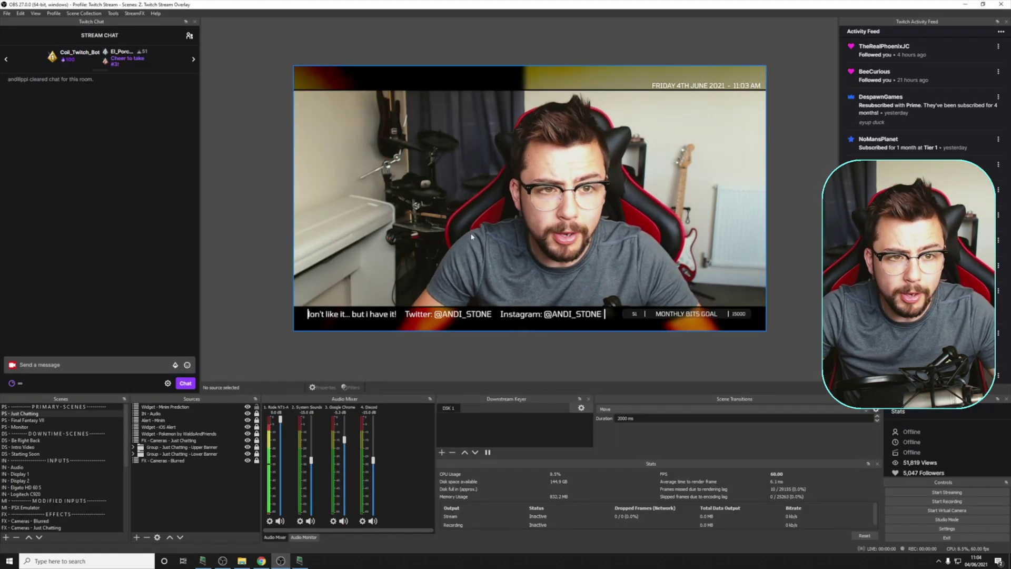
left_click(299, 560)
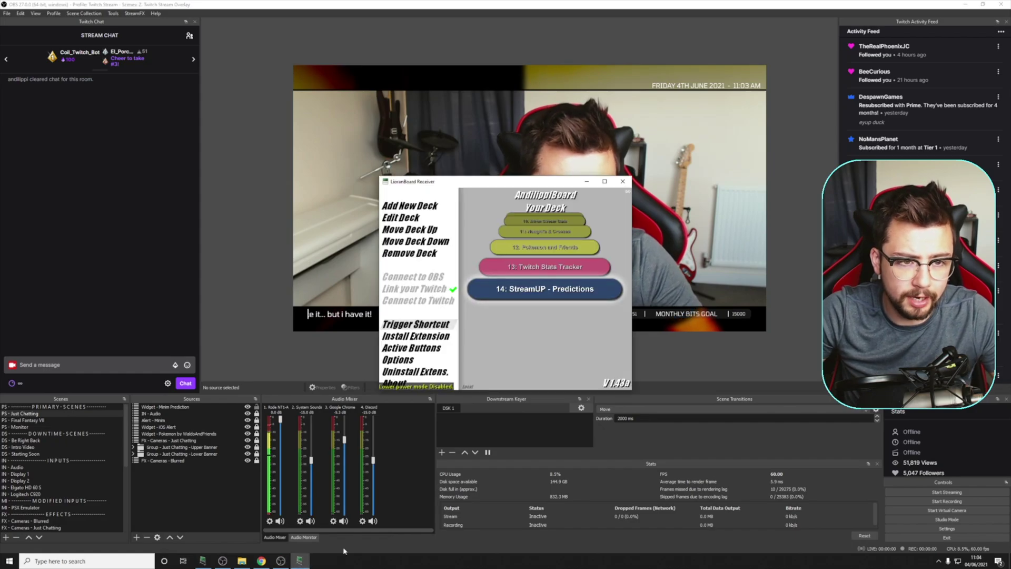
double_click(548, 301)
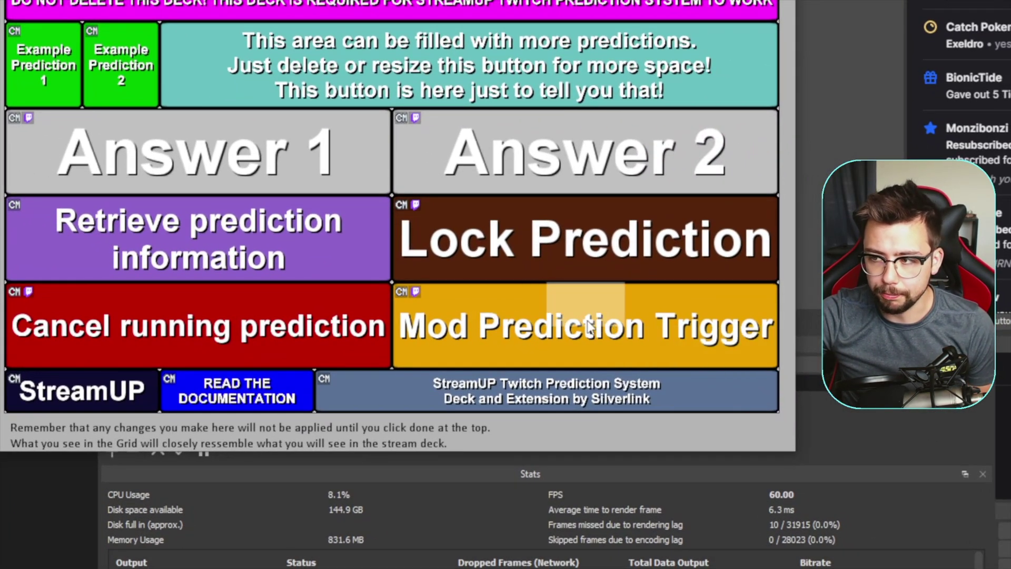
Step: Review the Twitch chat triggers of the Mod Prediction Trigger button and close the trigger settings
right_click(585, 327)
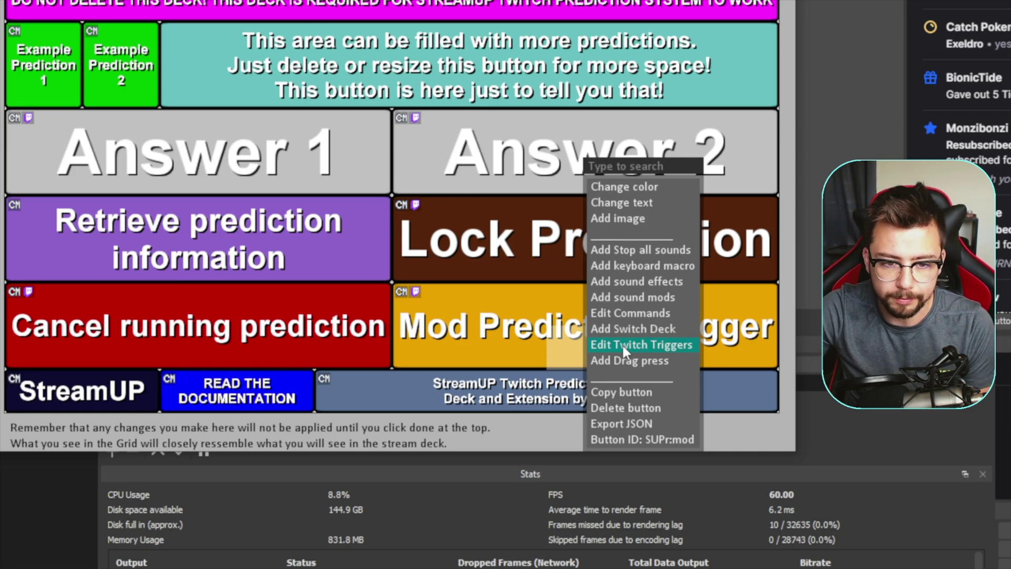
left_click(639, 343)
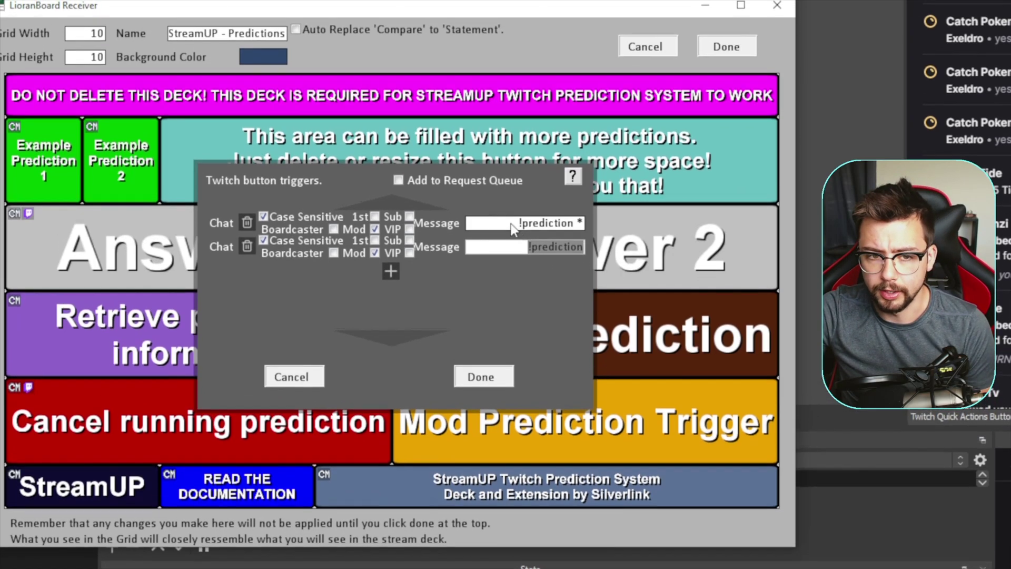
left_click_drag(508, 216, 565, 228)
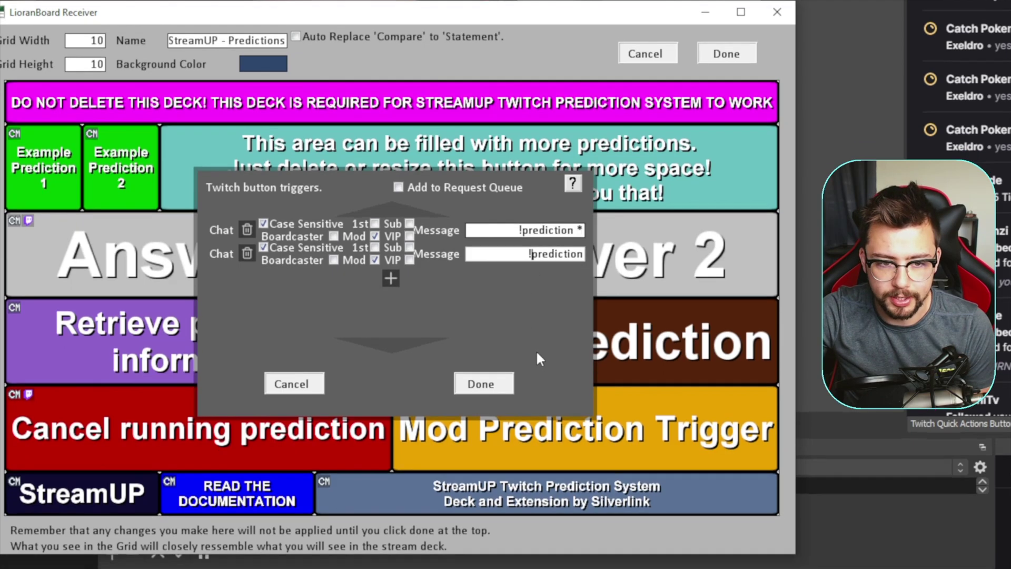
left_click(481, 394)
Step: Examine the command list of the Mod Prediction Trigger button, including its editable chat responses, and leave the deck editor
right_click(553, 408)
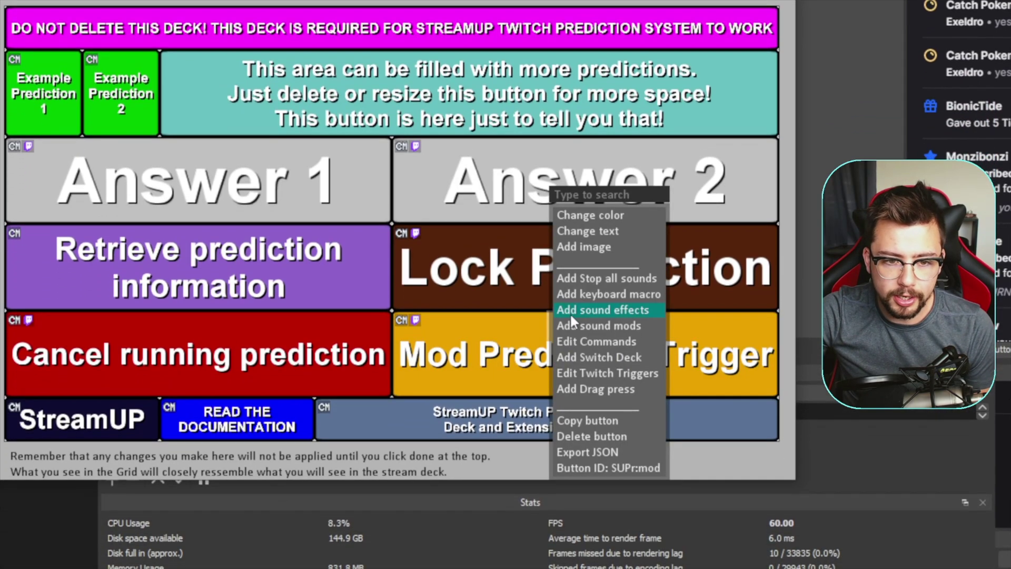
left_click(585, 342)
scroll(403, 235, "down", 15)
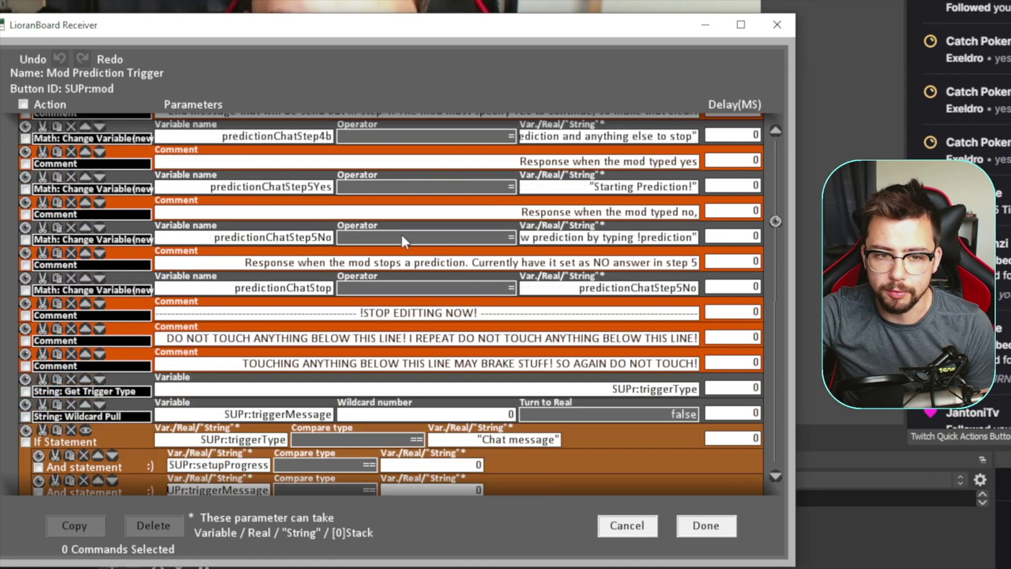
scroll(403, 239, "down", 20)
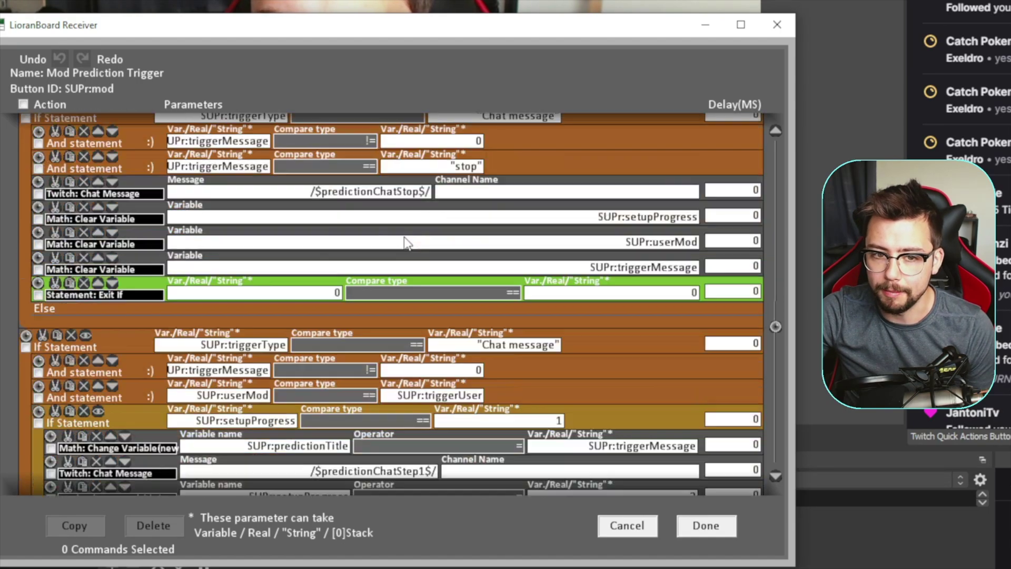
scroll(405, 238, "down", 5)
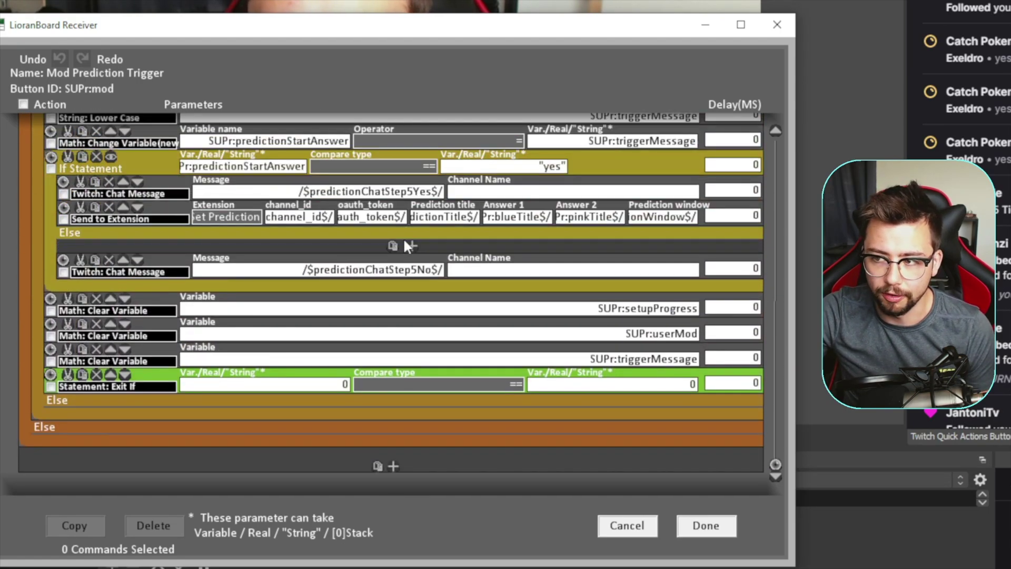
scroll(404, 242, "up", 20)
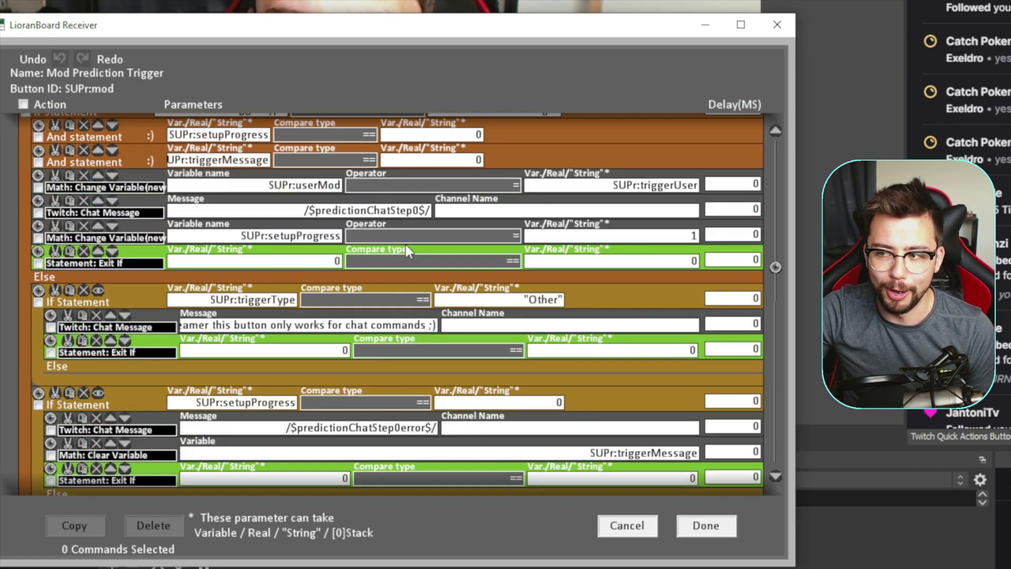
scroll(412, 252, "up", 10)
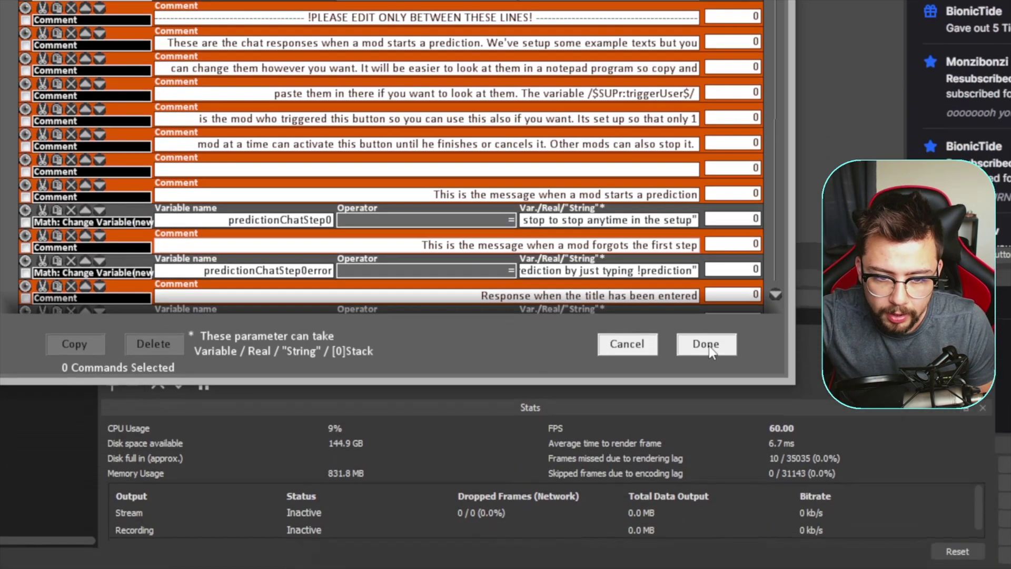
left_click(706, 516)
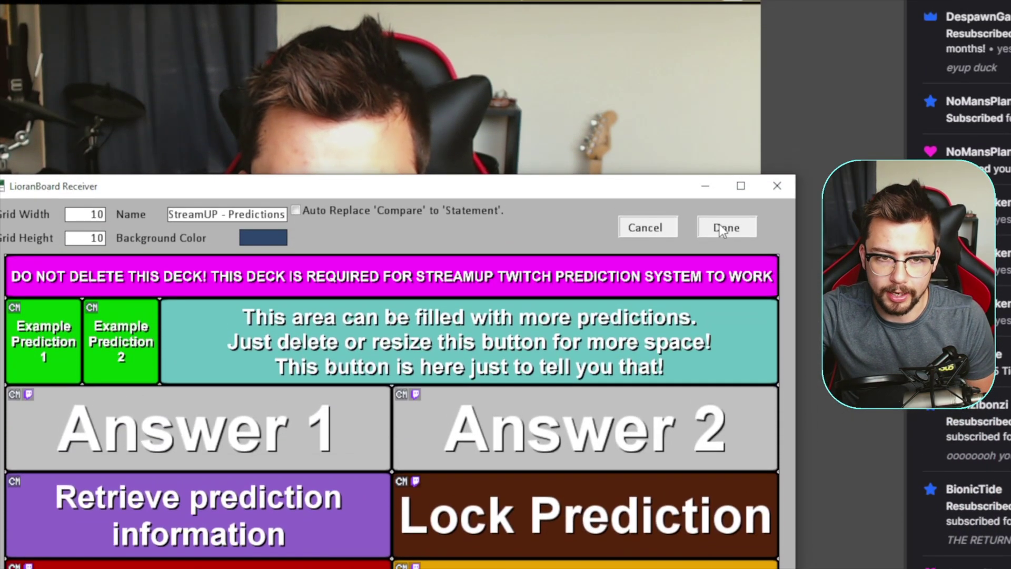
left_click(726, 26)
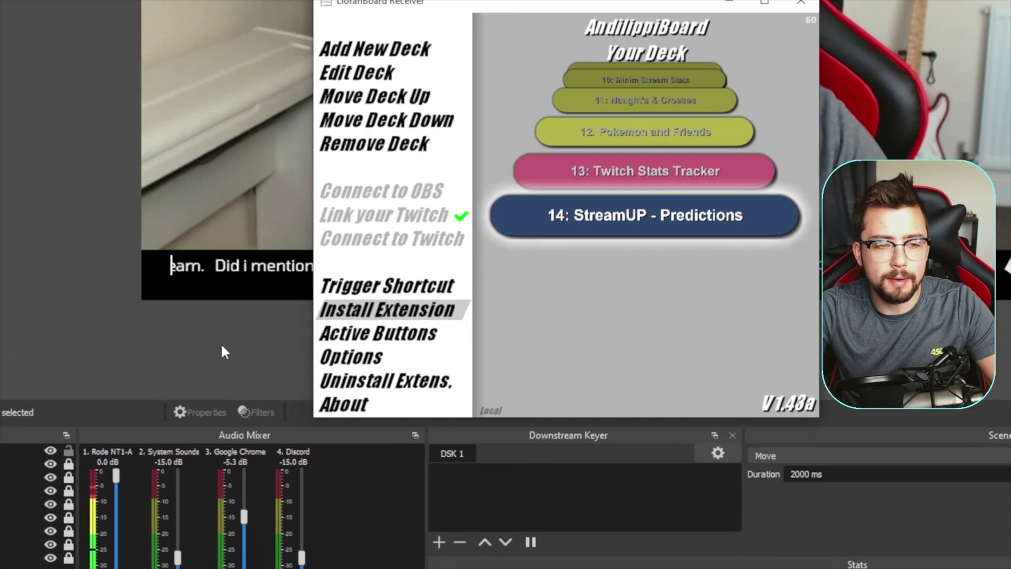
Step: Start a prediction setup from the Twitch chat in OBS by sending the message "!prediction"
left_click(226, 348)
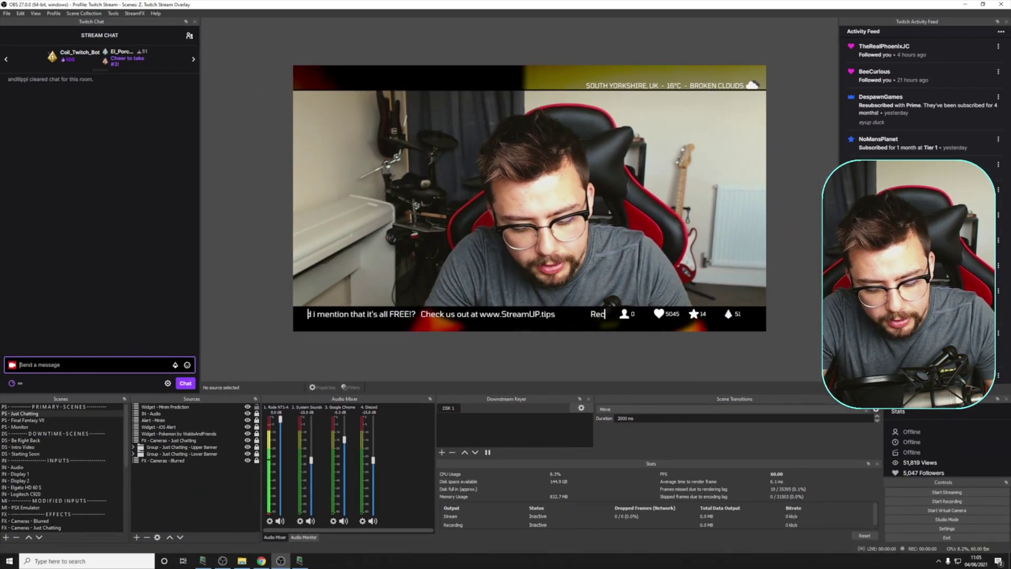
type("!predicti")
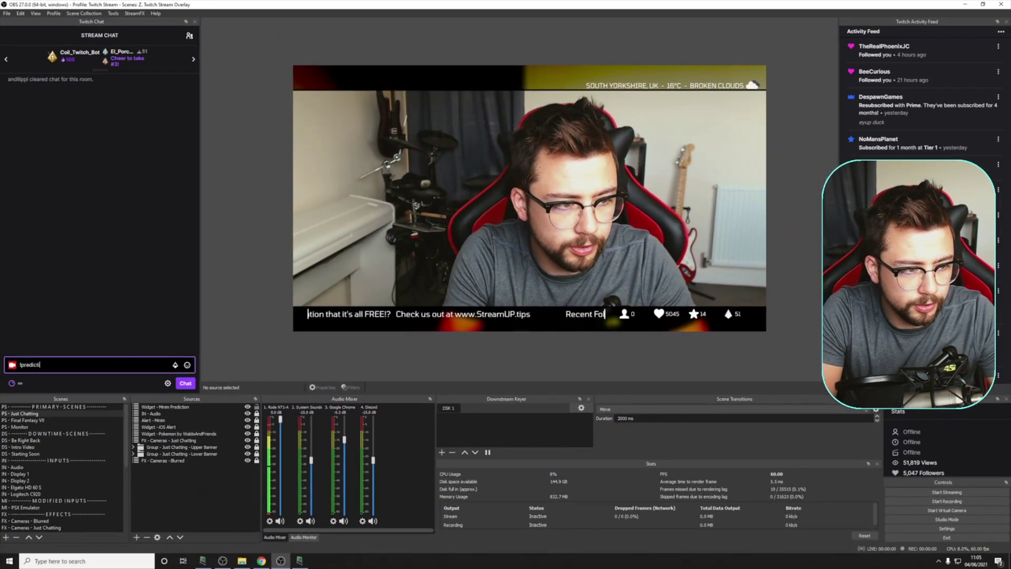
type("on")
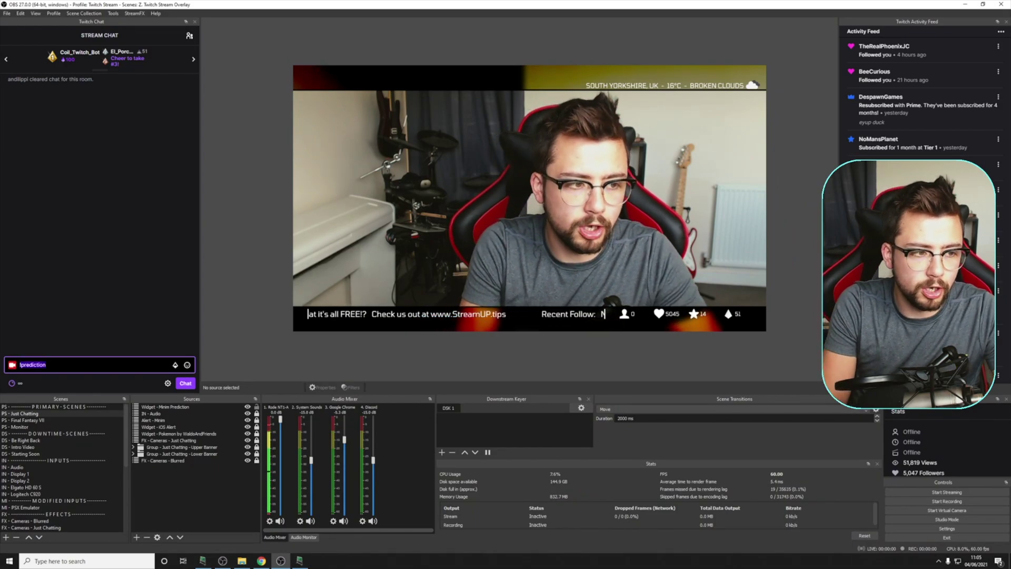
key("Return")
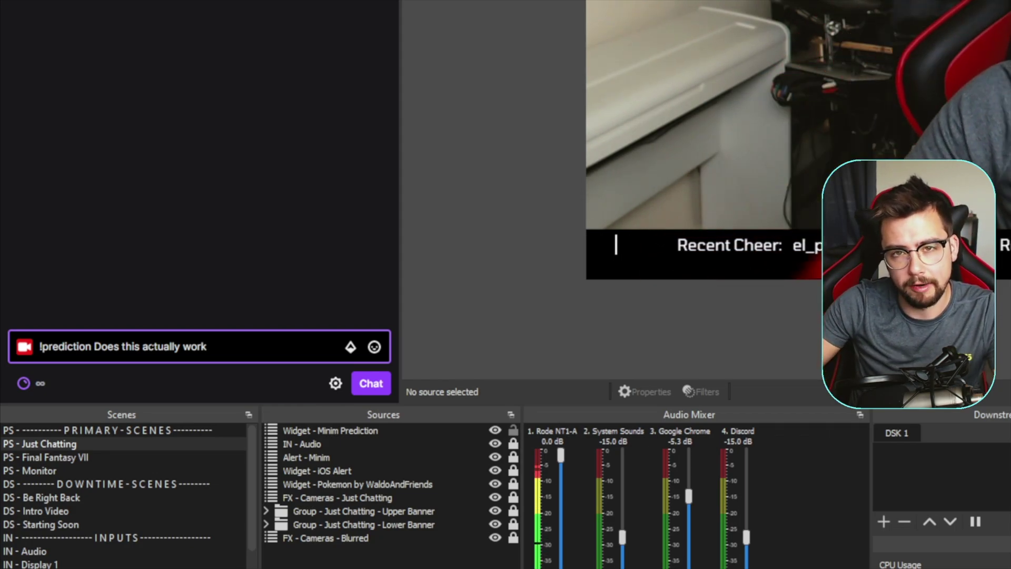
Step: Submit the prediction title "Does this actually work" and the answers "Yes!" and "NOPE!" as !prediction chat messages
key("Return")
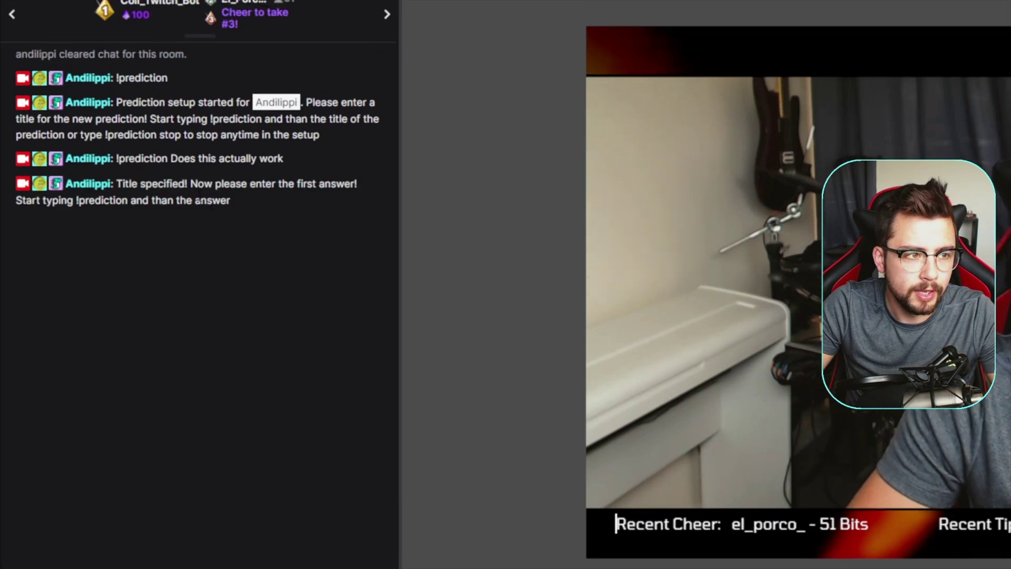
left_click_drag(124, 183, 172, 183)
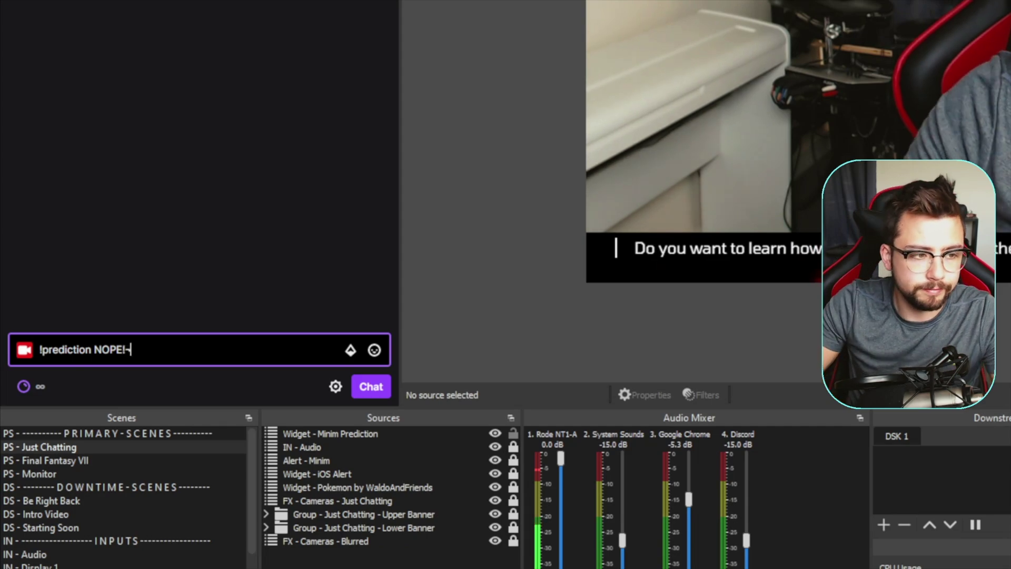
key("Return")
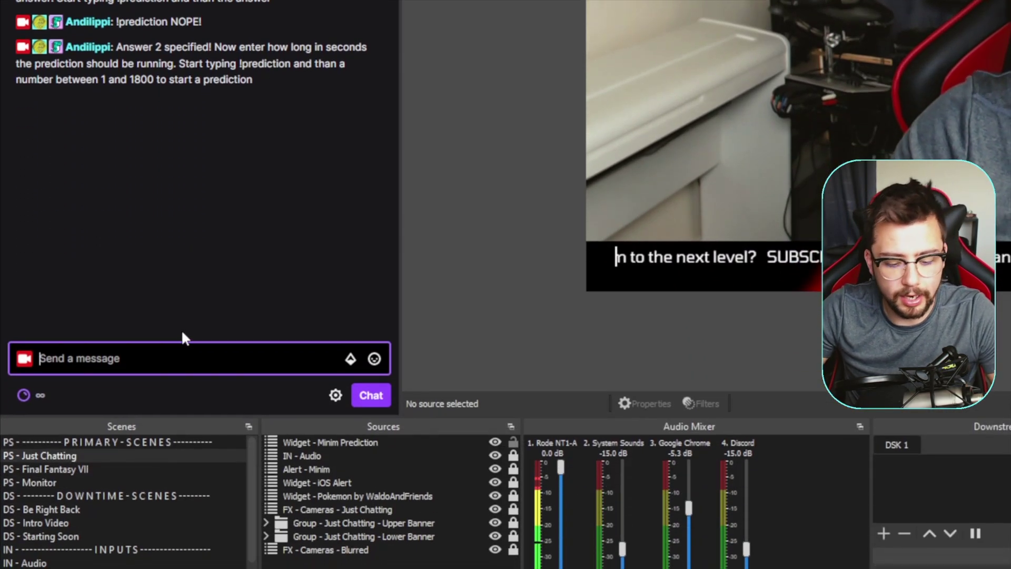
Step: Set the prediction's duration to 60 seconds by sending "!prediction 60" in chat
type("!prediction")
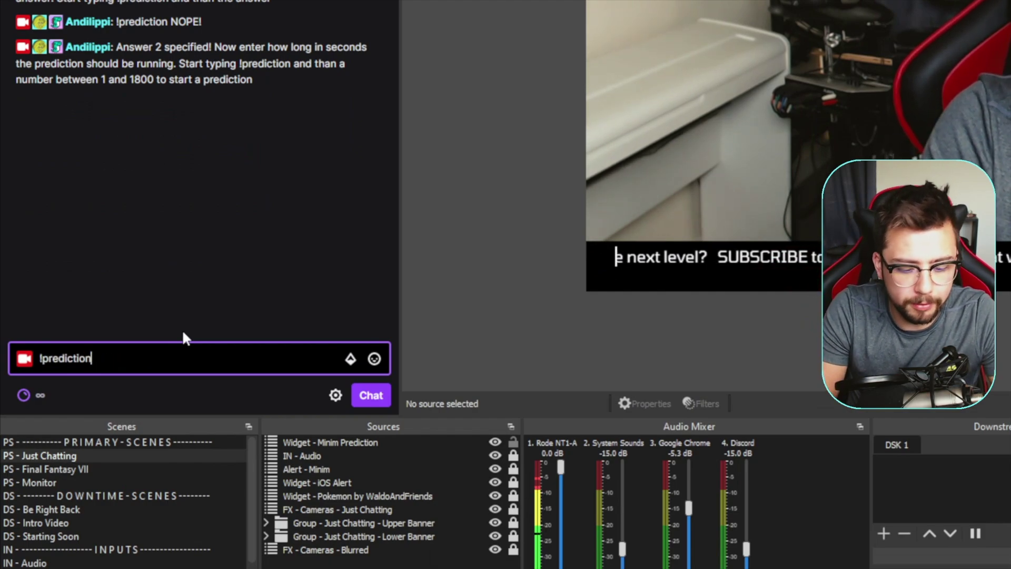
type(" 60")
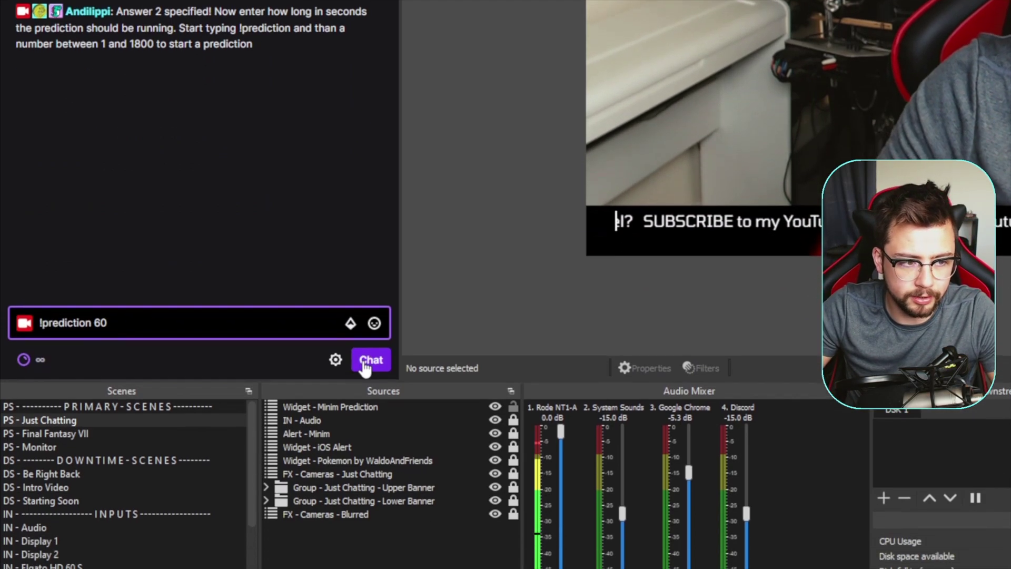
left_click(363, 362)
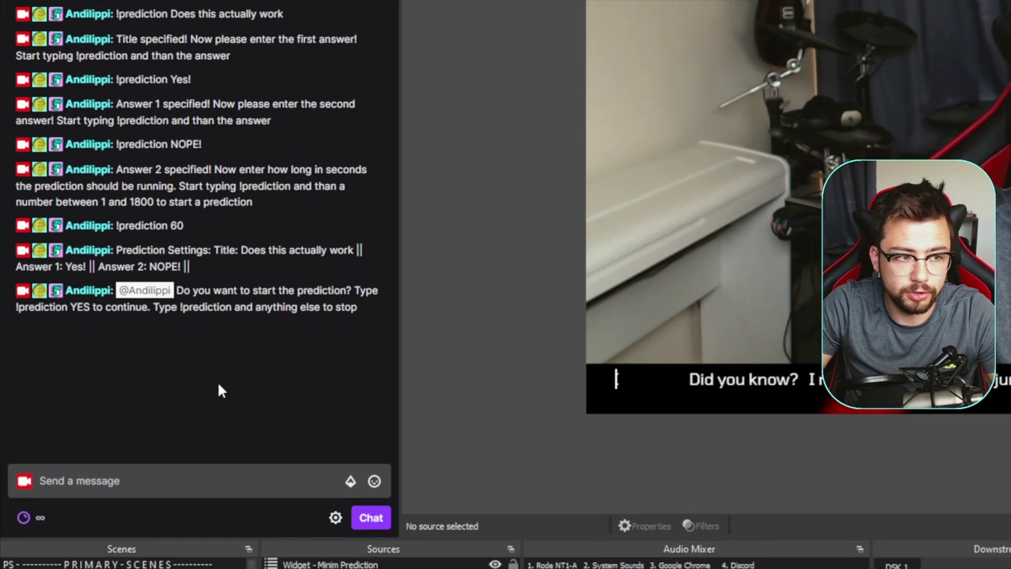
Step: Launch the configured prediction by sending "!prediction yes" in chat
left_click(179, 495)
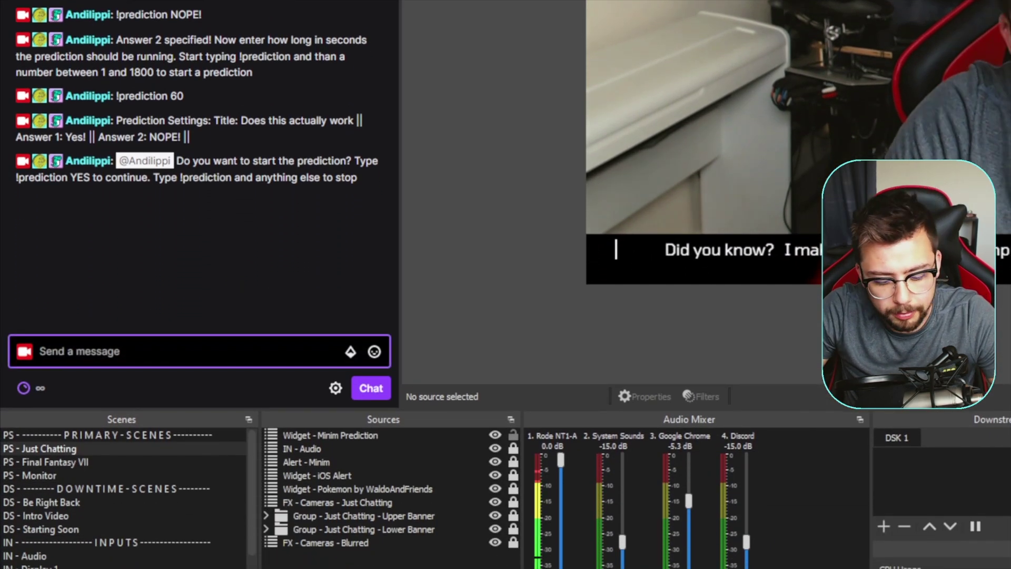
type("!prediction yes")
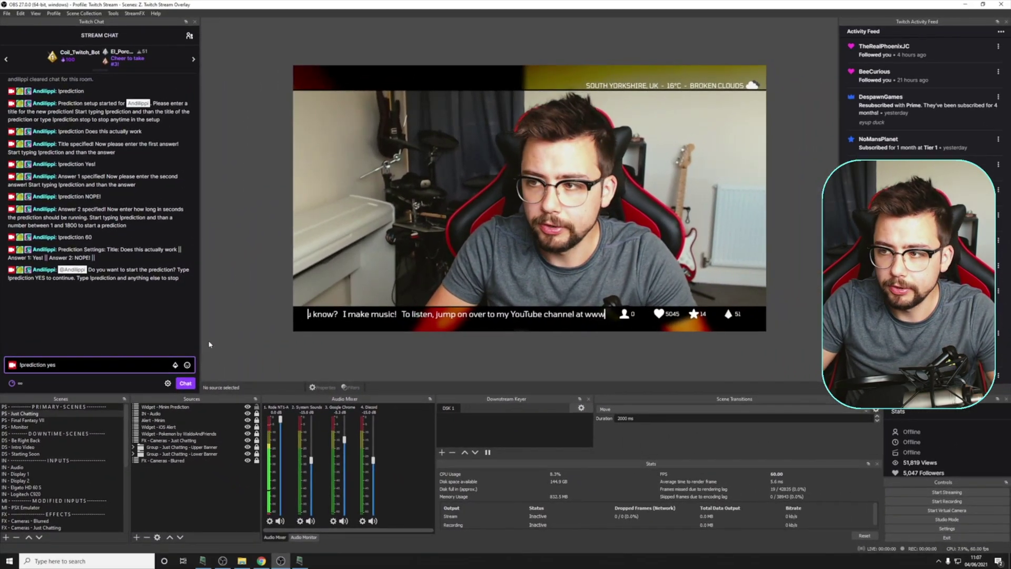
key("Return")
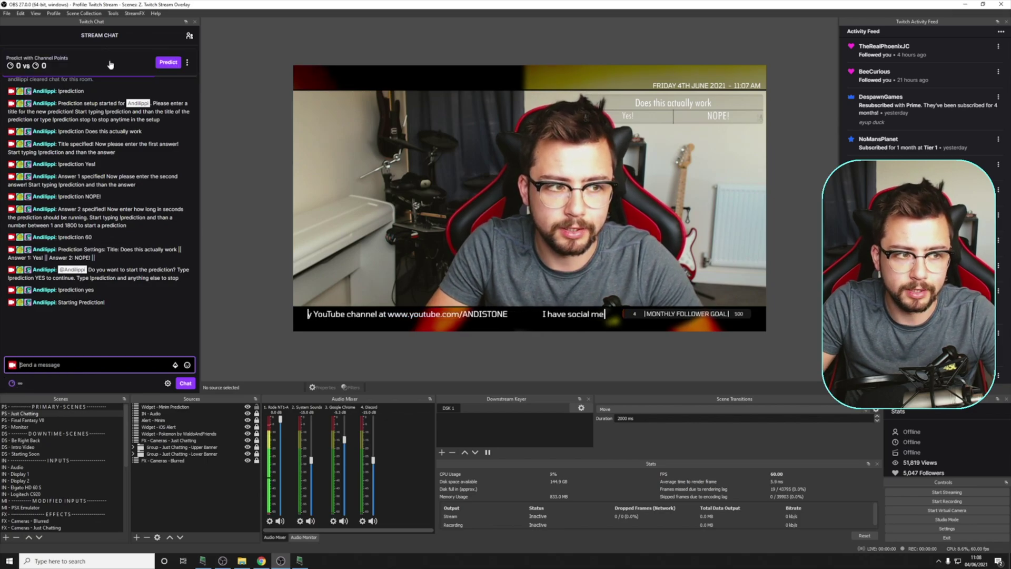
Step: View the running prediction's details and answer pools from the chat banner, and close the prediction window
left_click(54, 72)
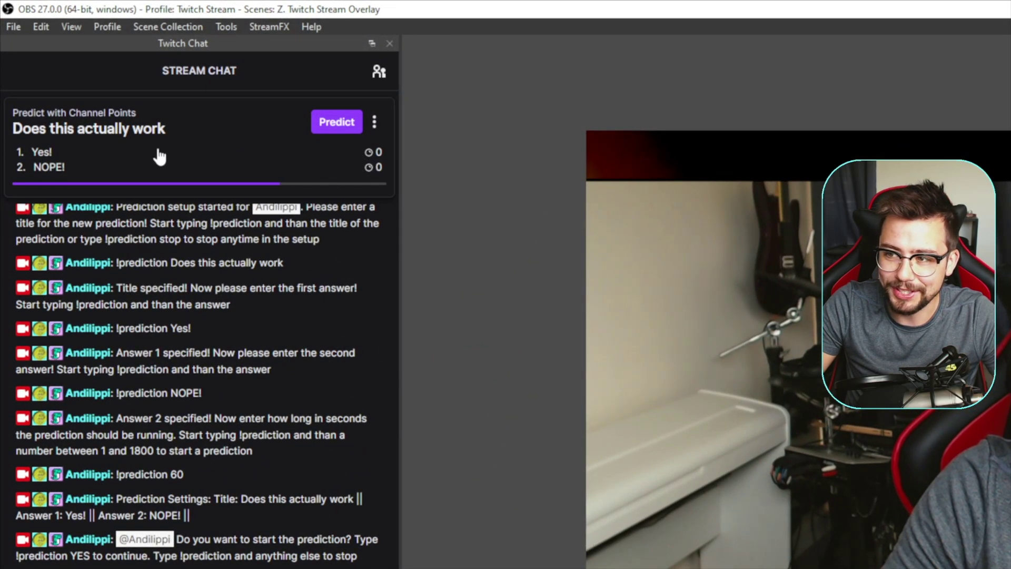
left_click(337, 124)
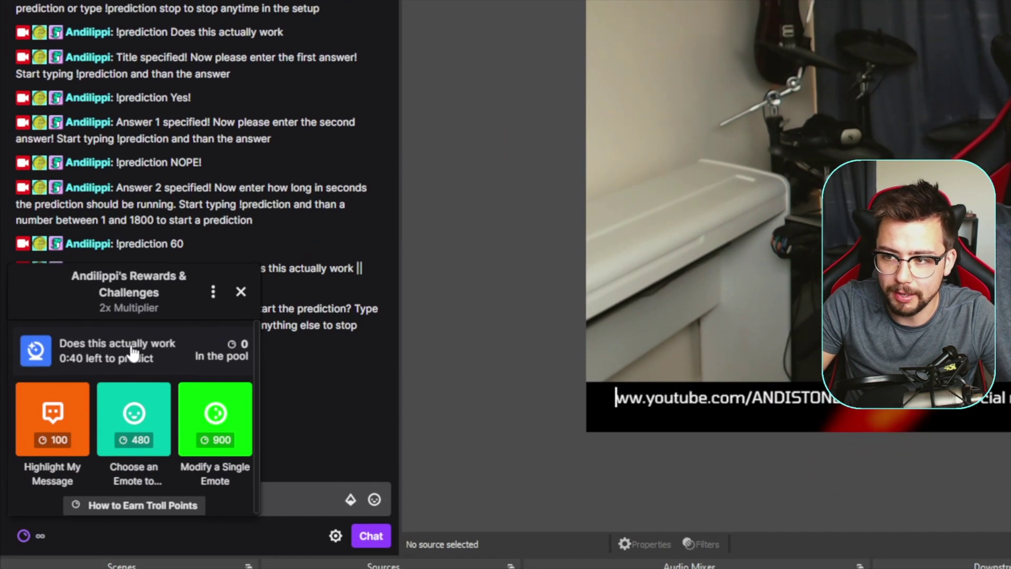
left_click(133, 354)
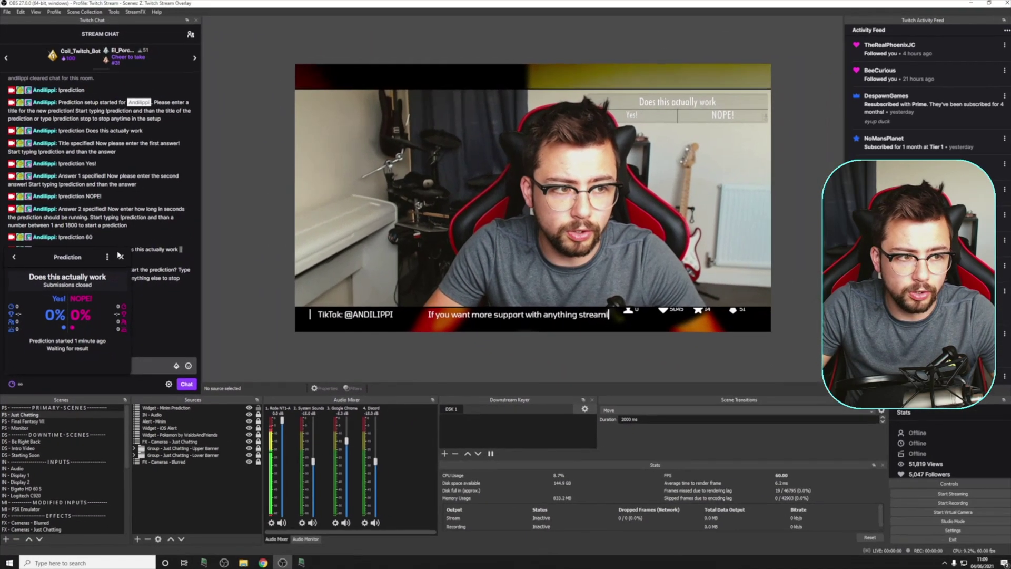
left_click(120, 256)
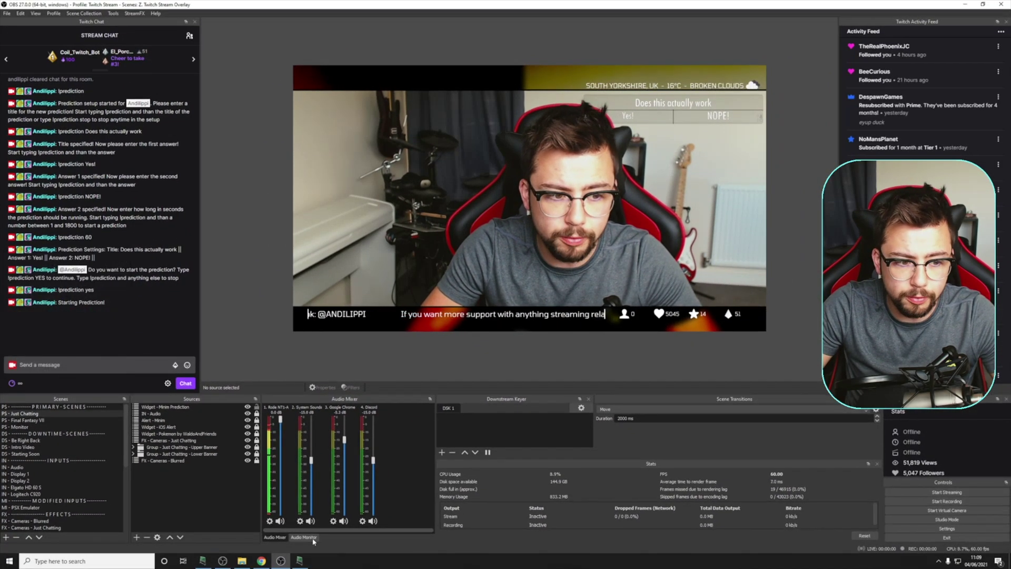
Step: Switch to LioranBoard Receiver, open the StreamUP - Predictions deck for editing, and review the Lock Prediction button's Twitch trigger message
left_click(300, 560)
double_click(538, 294)
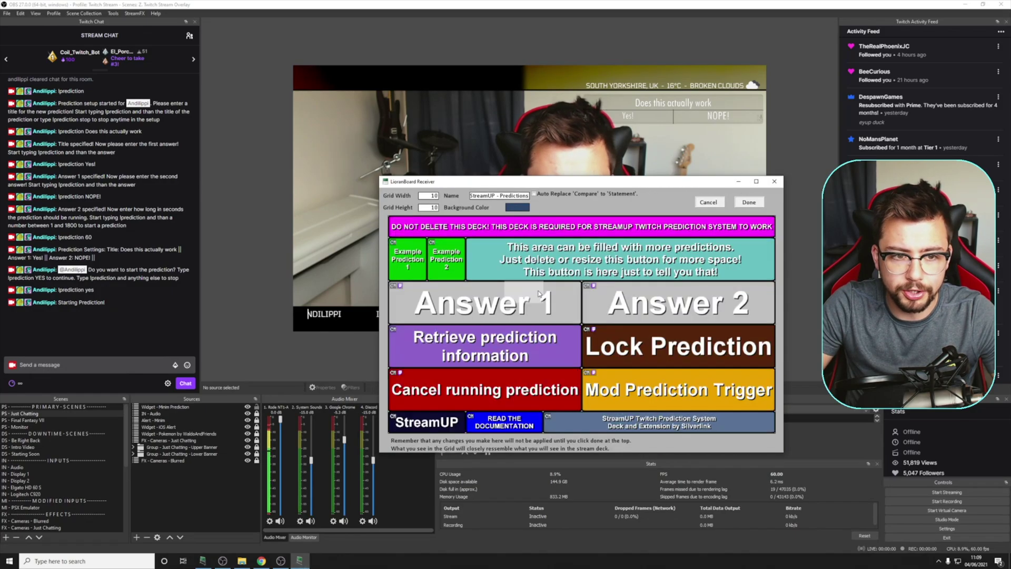
right_click(659, 345)
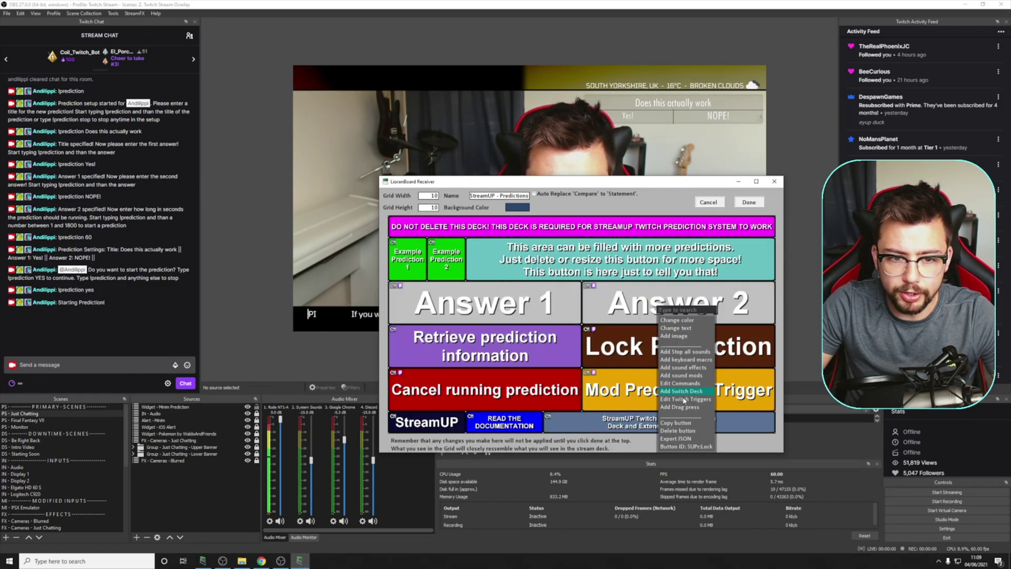
left_click(674, 399)
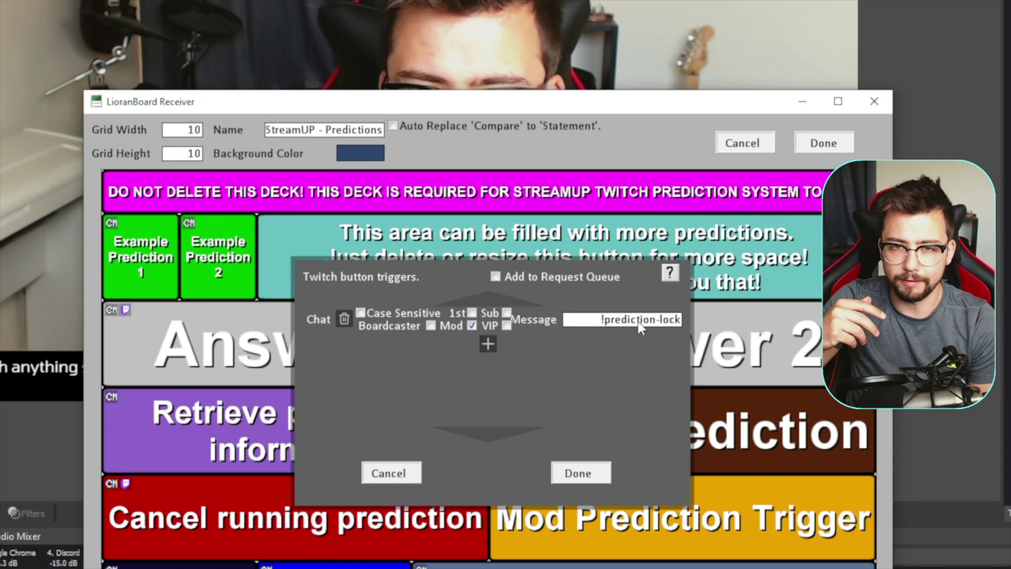
left_click_drag(595, 324, 681, 319)
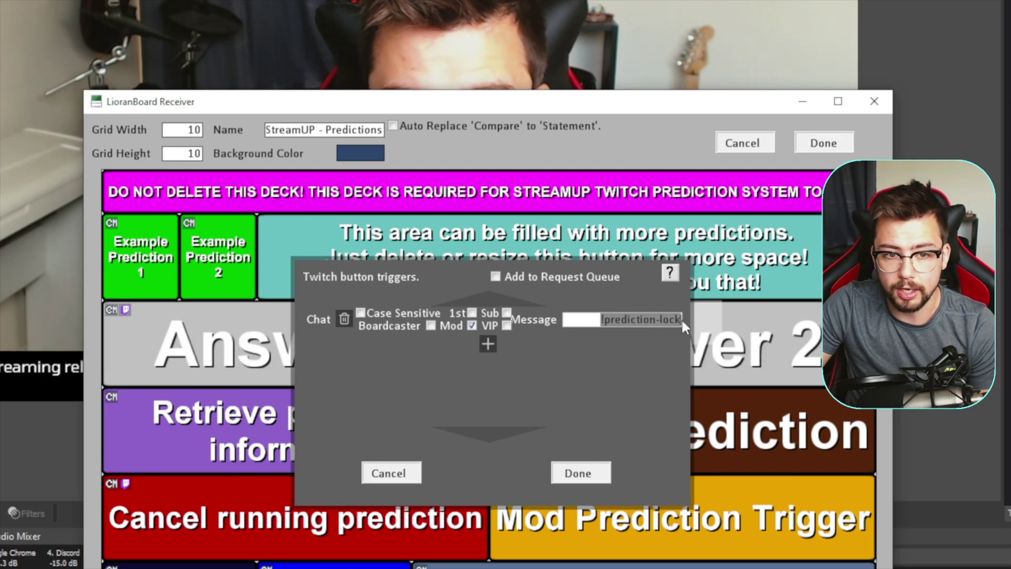
left_click(614, 320)
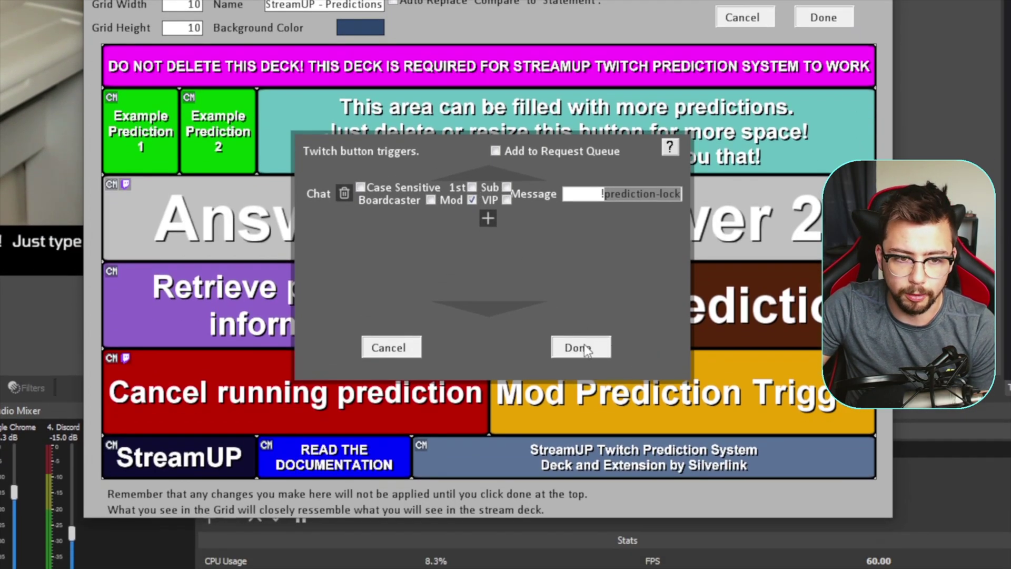
left_click(581, 348)
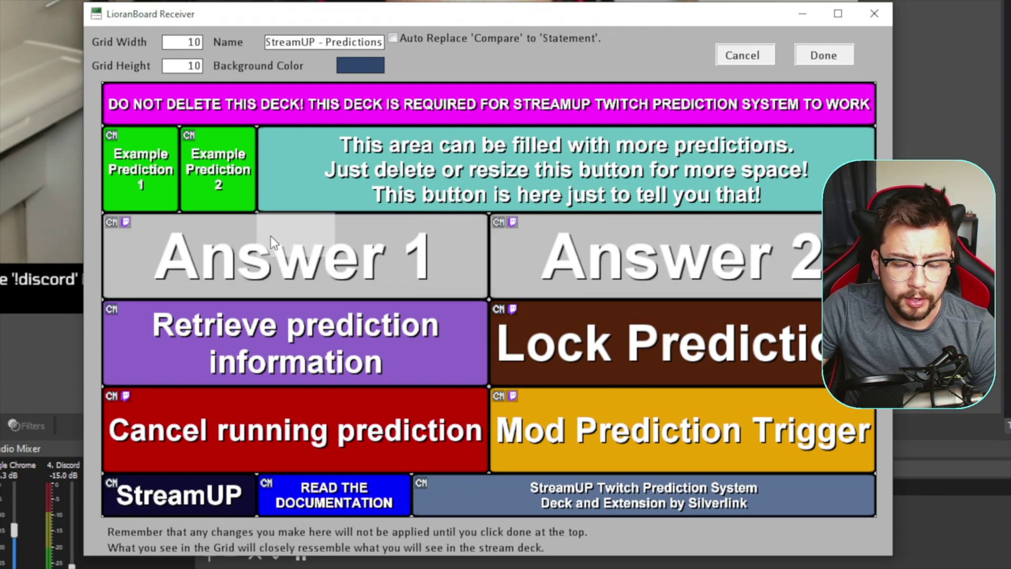
Step: Set the Answer 1 button's Twitch trigger message to "!winblue" and apply the deck changes
right_click(296, 238)
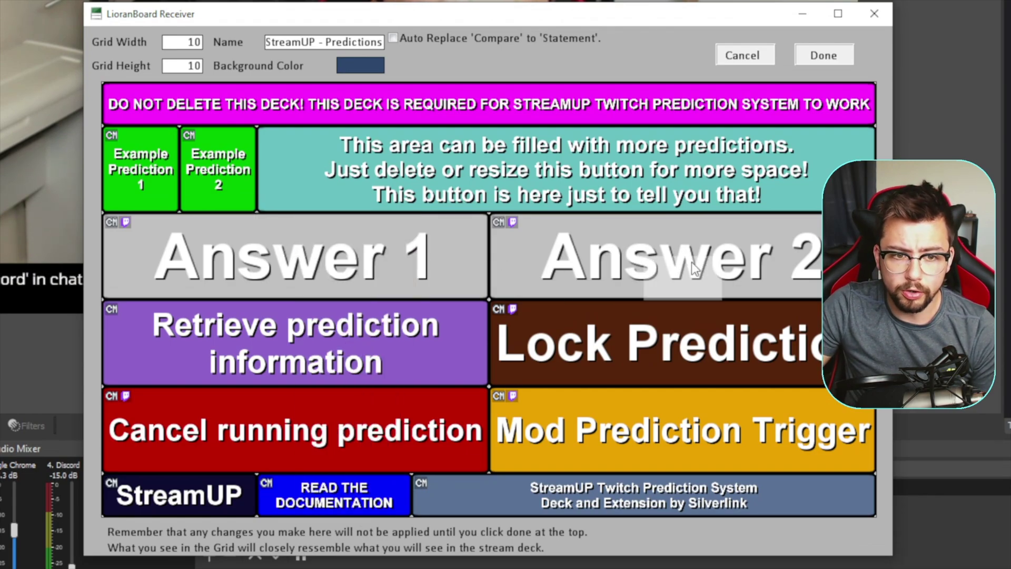
right_click(278, 235)
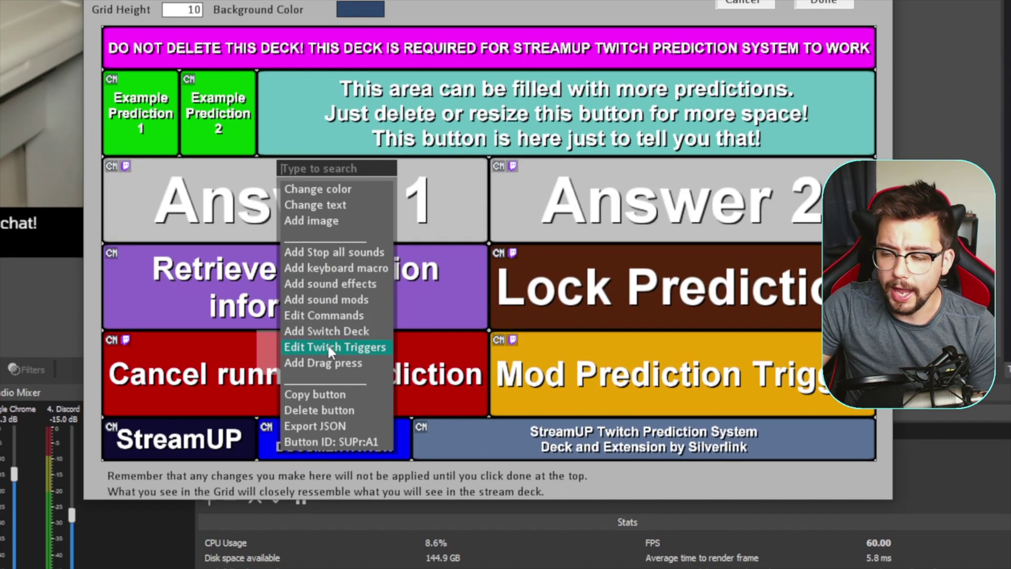
left_click(327, 401)
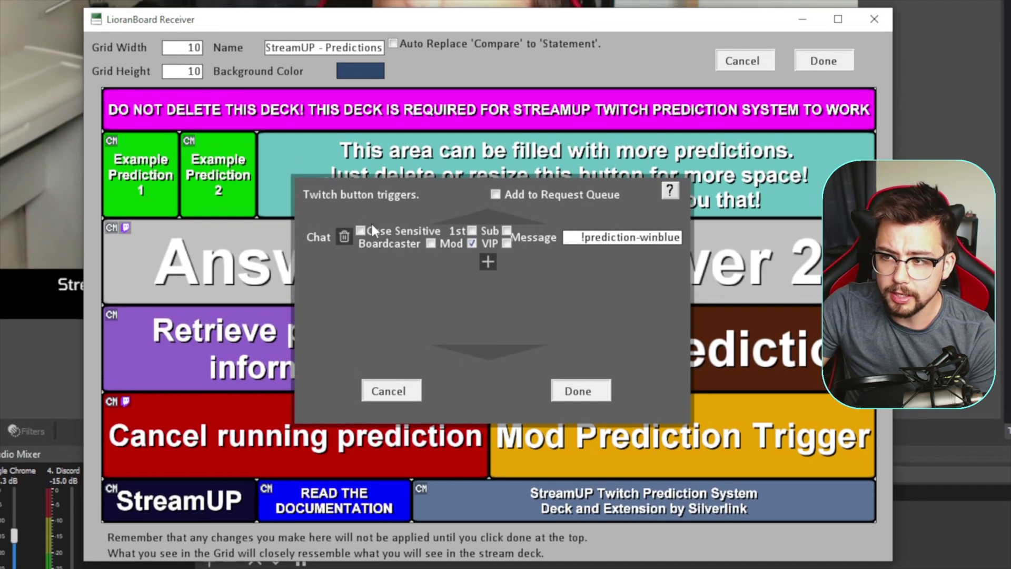
left_click(638, 239)
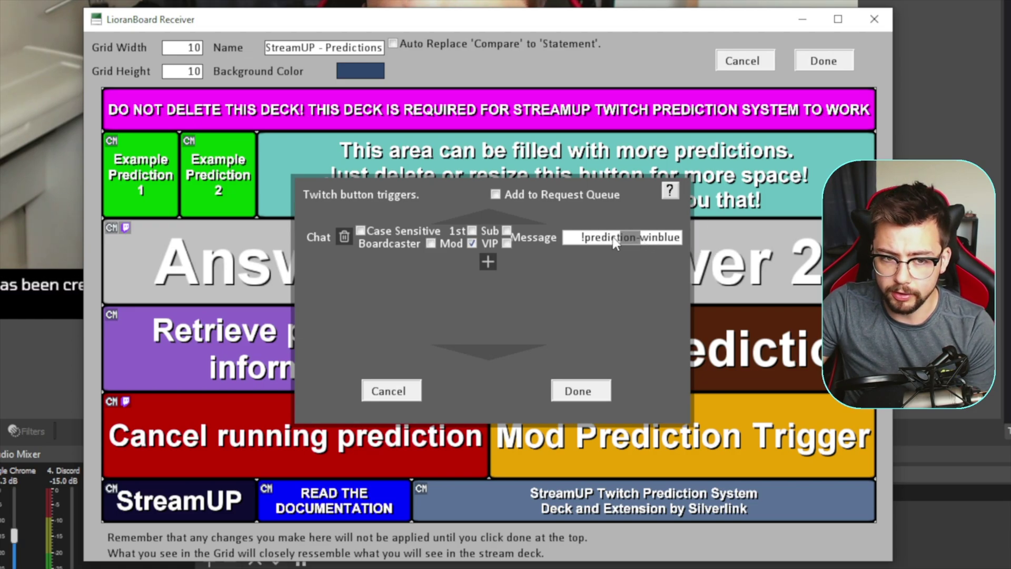
key("BackSpace")
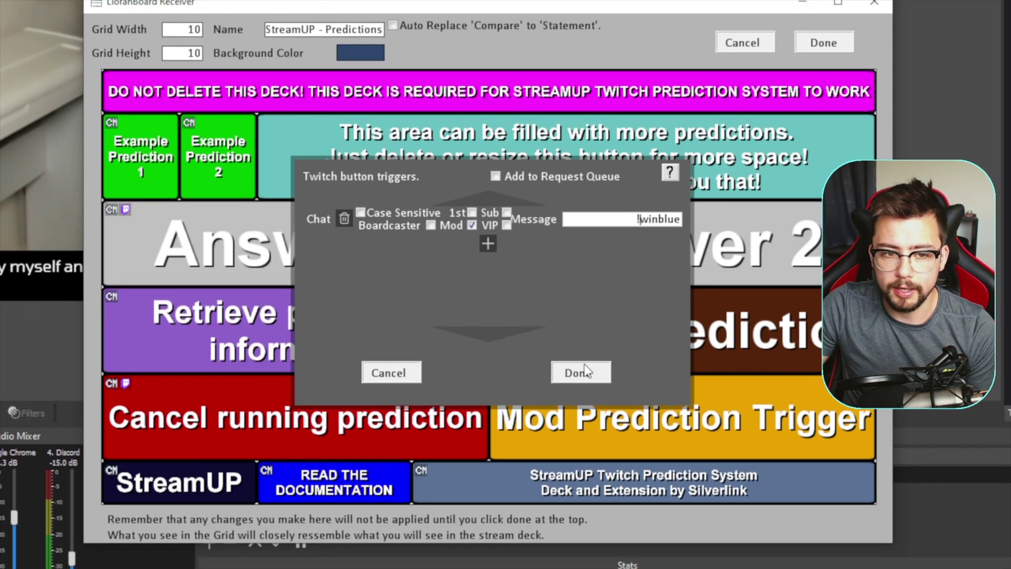
left_click(578, 391)
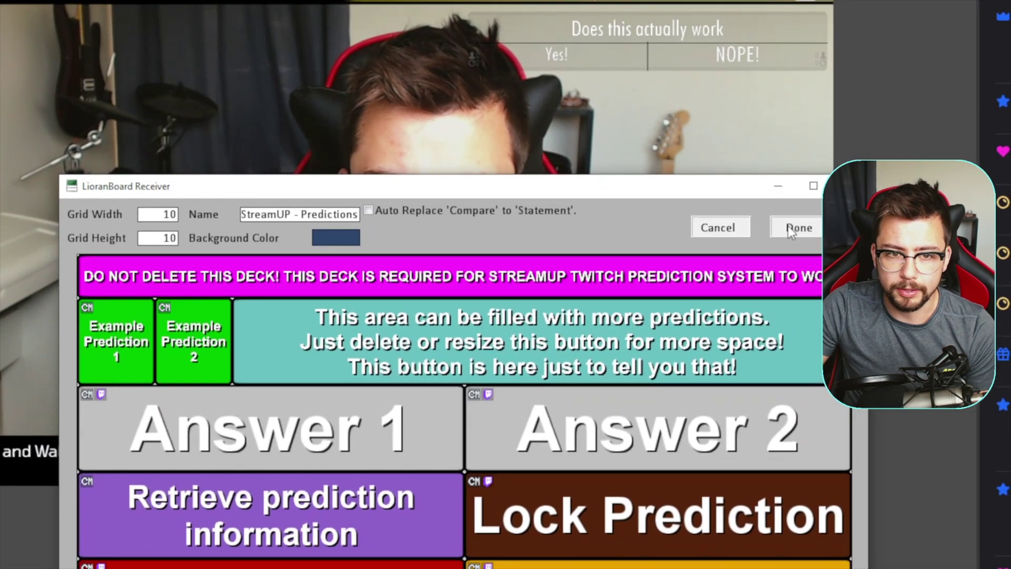
left_click(788, 226)
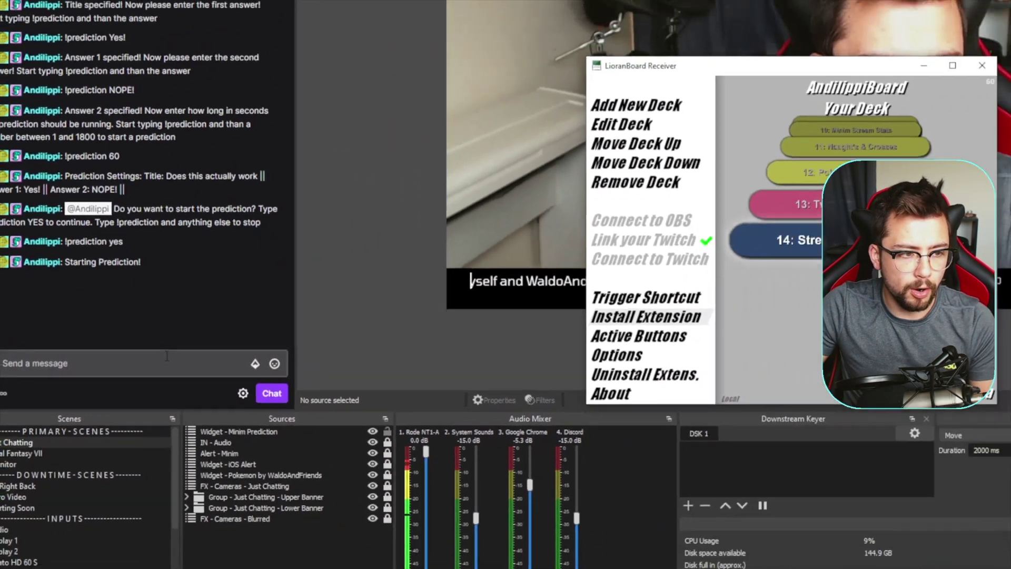
Step: Resolve the running prediction in favour of the first answer by sending "!winblue" in the stream chat
left_click(166, 363)
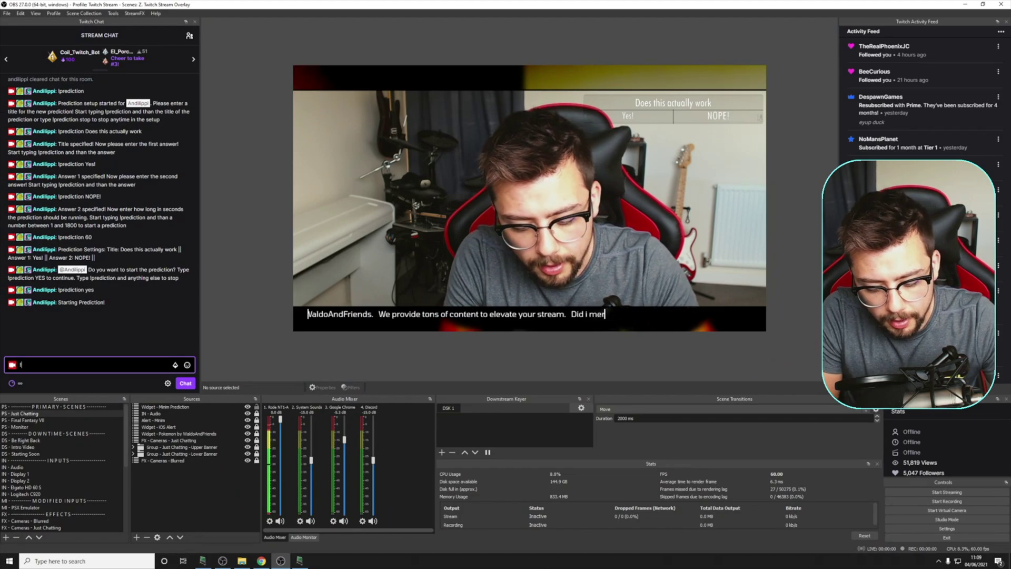
type("!wein")
key("BackSpace")
key("BackSpace")
key("BackSpace")
type("i")
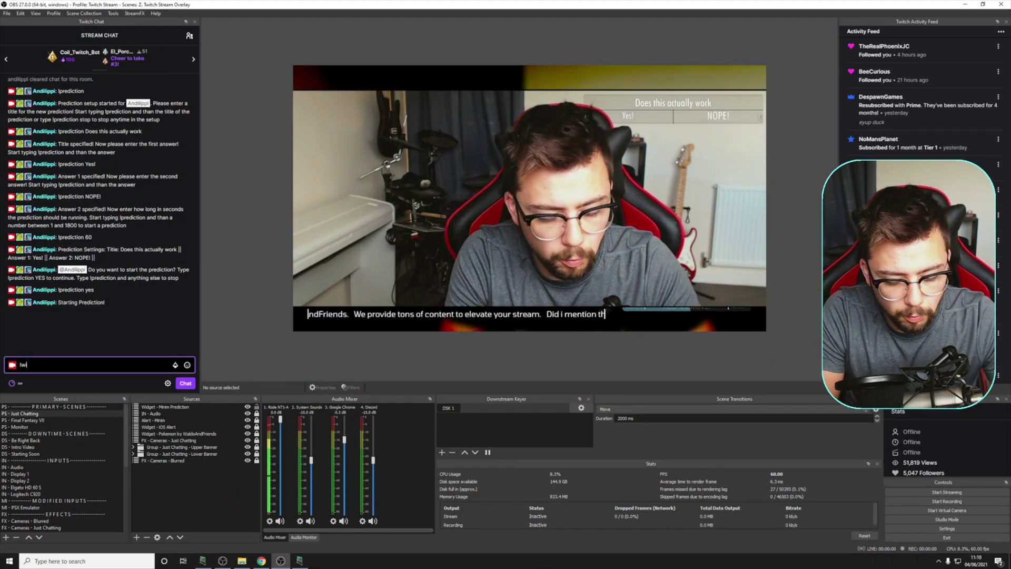
type("nblue")
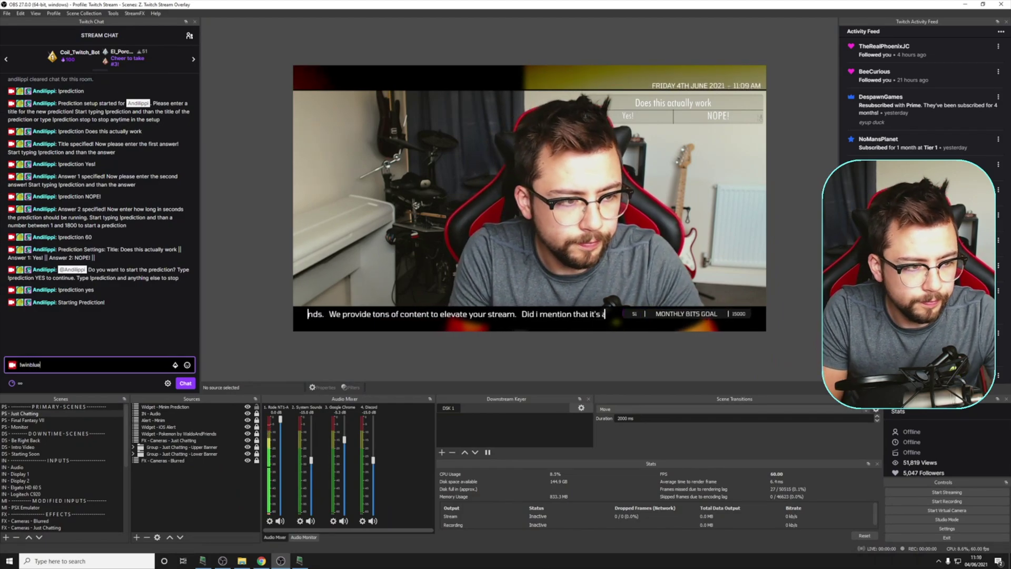
key("Return")
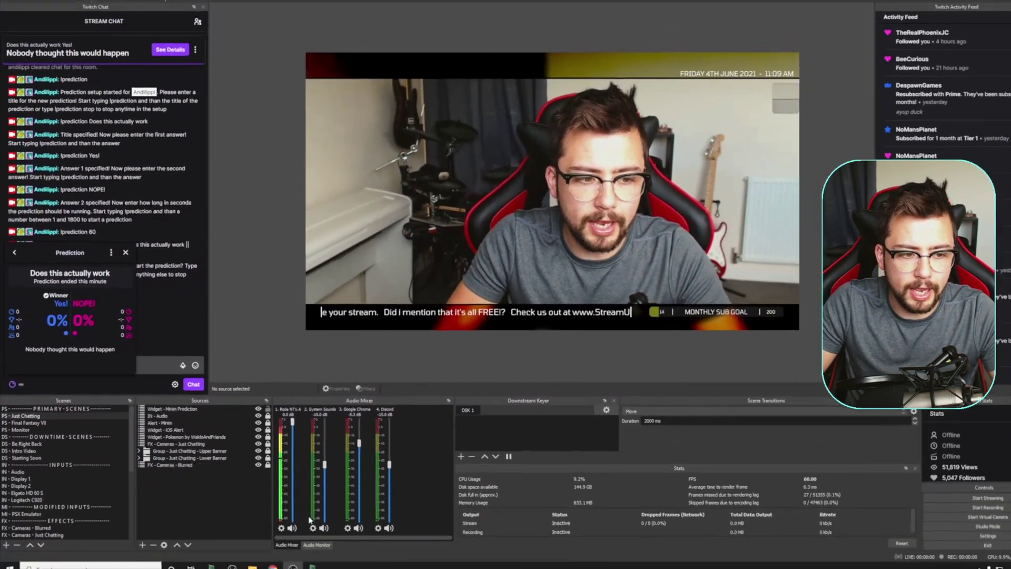
Step: Reopen the StreamUP - Predictions deck in LioranBoard Receiver and set the Answer 1 button's Twitch trigger message to "!p-winblue"
left_click(300, 560)
left_click(500, 293)
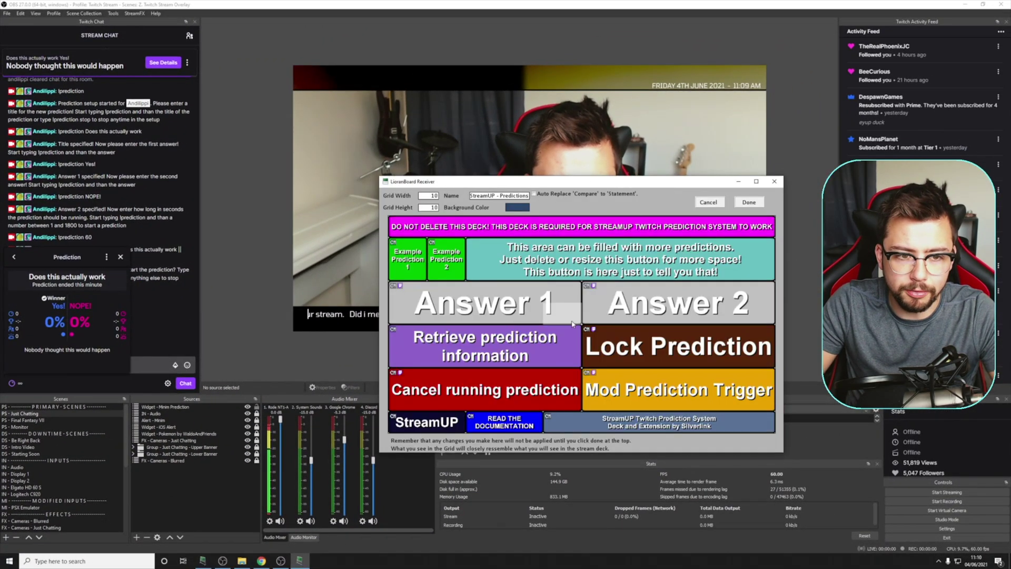
right_click(484, 293)
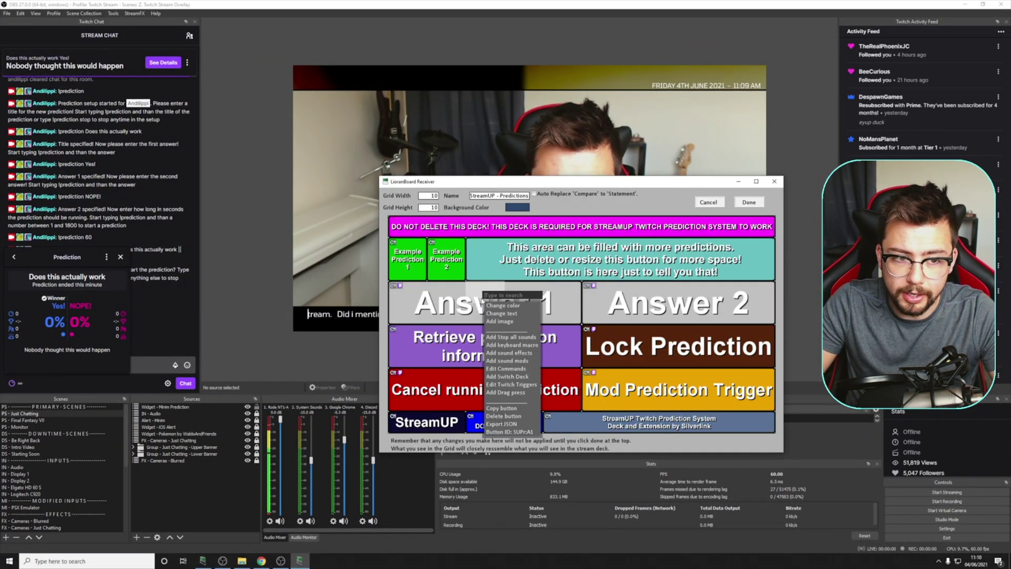
left_click(513, 385)
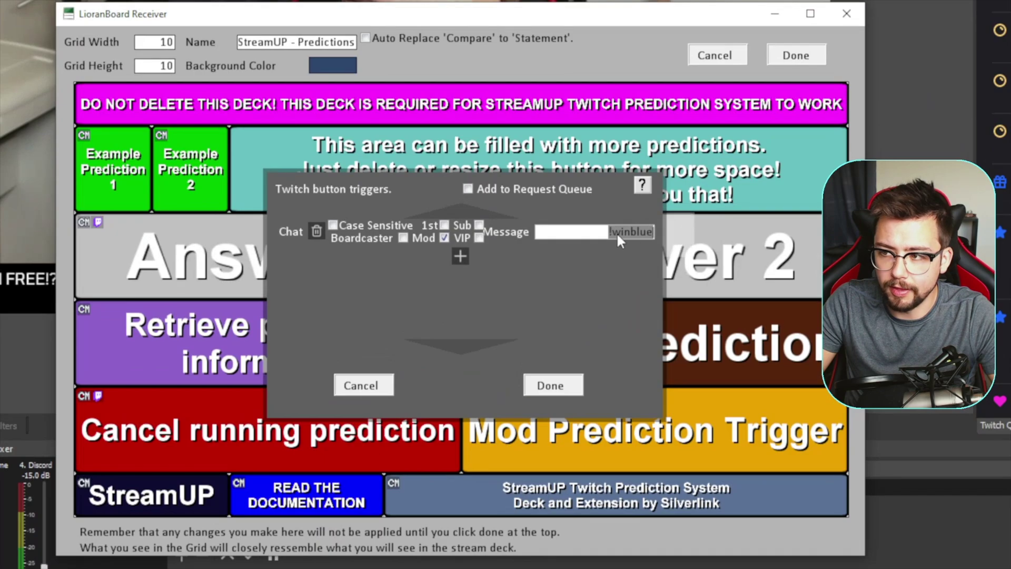
left_click(616, 233)
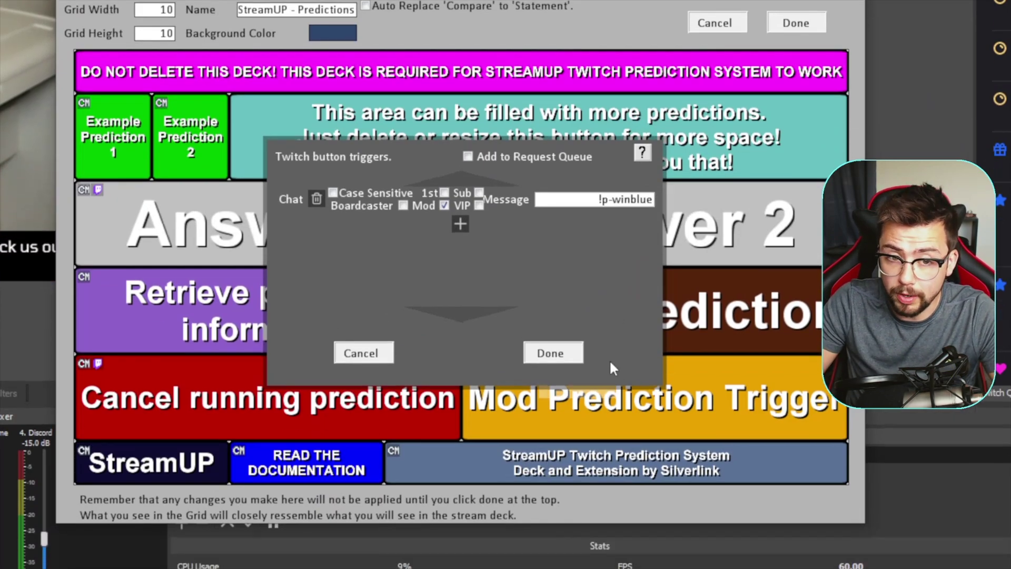
left_click(553, 386)
Step: Shorten the first chat message in the Mod Prediction Trigger button's Twitch triggers to "!pred *"
right_click(605, 418)
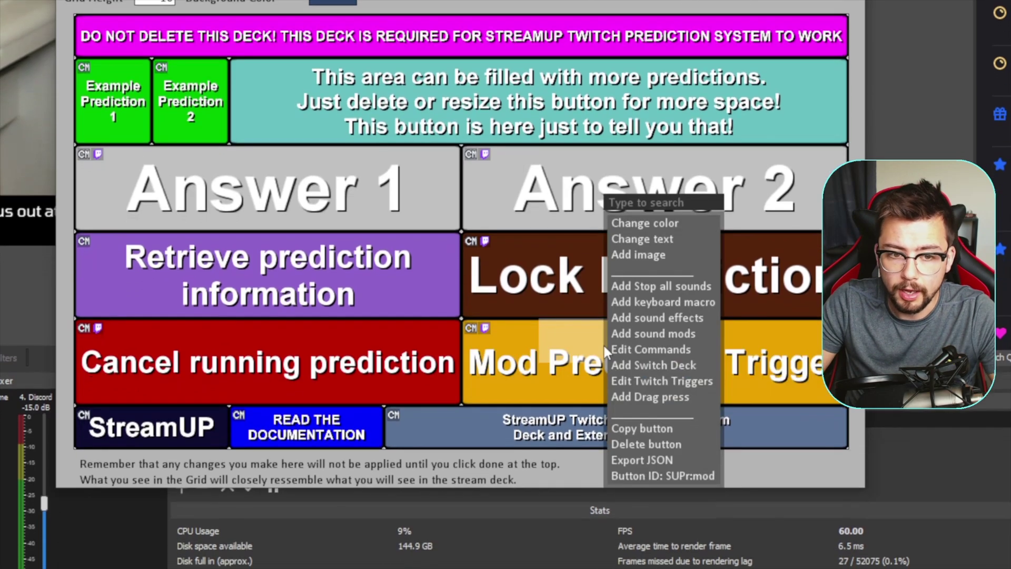
left_click(636, 343)
left_click(693, 439)
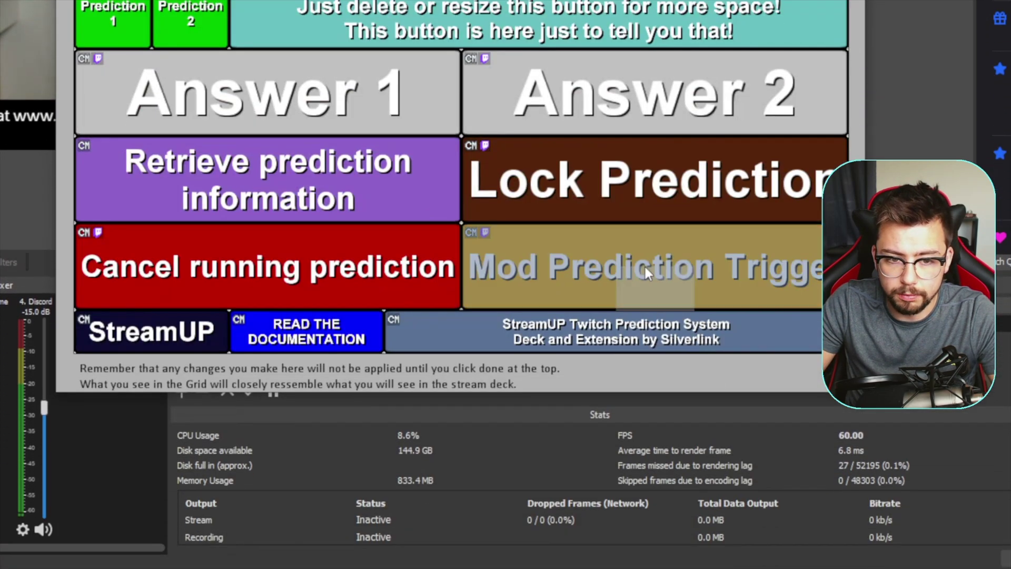
right_click(644, 356)
left_click(683, 285)
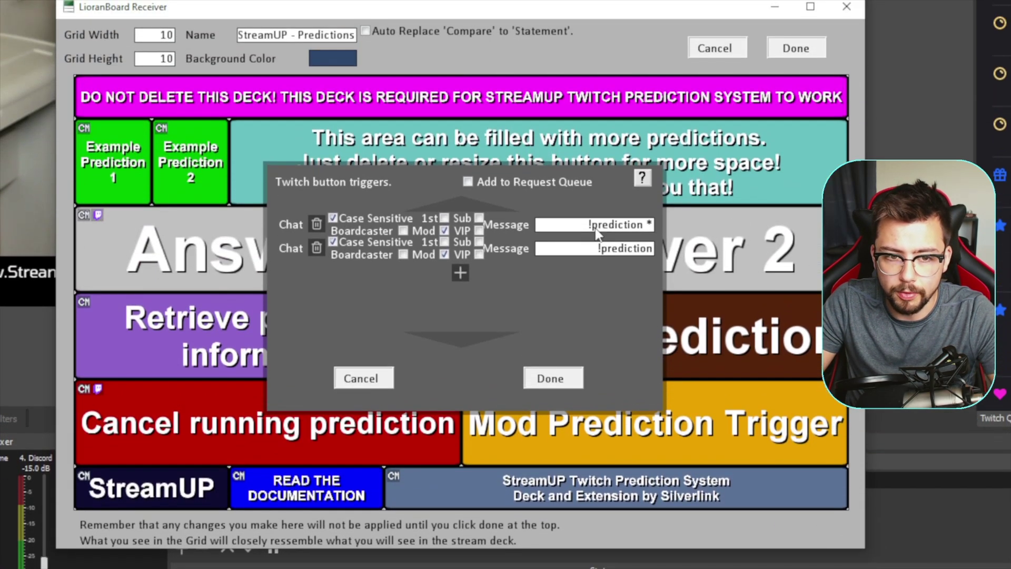
left_click_drag(598, 224, 631, 226)
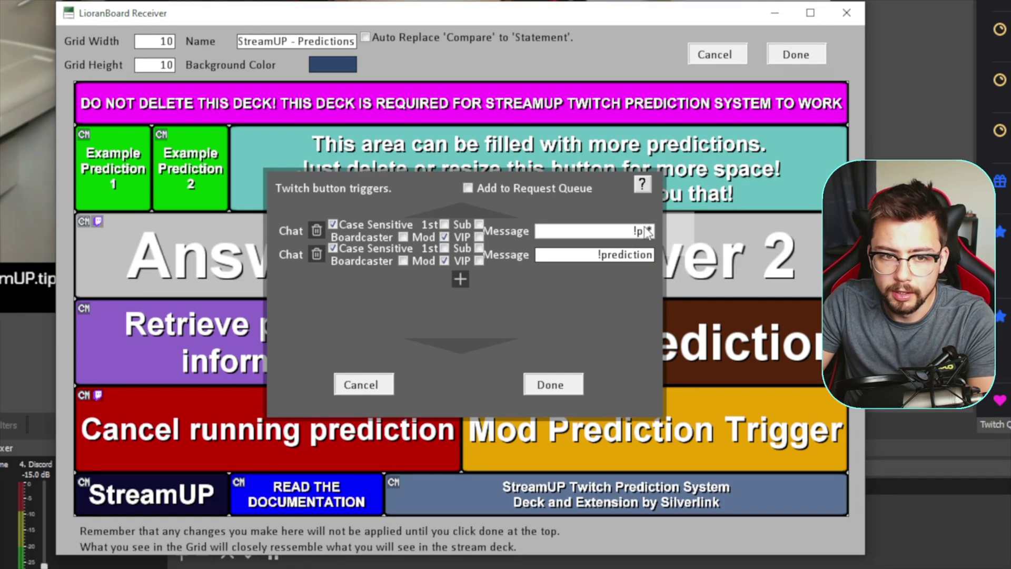
left_click_drag(608, 261, 652, 255)
key("BackSpace")
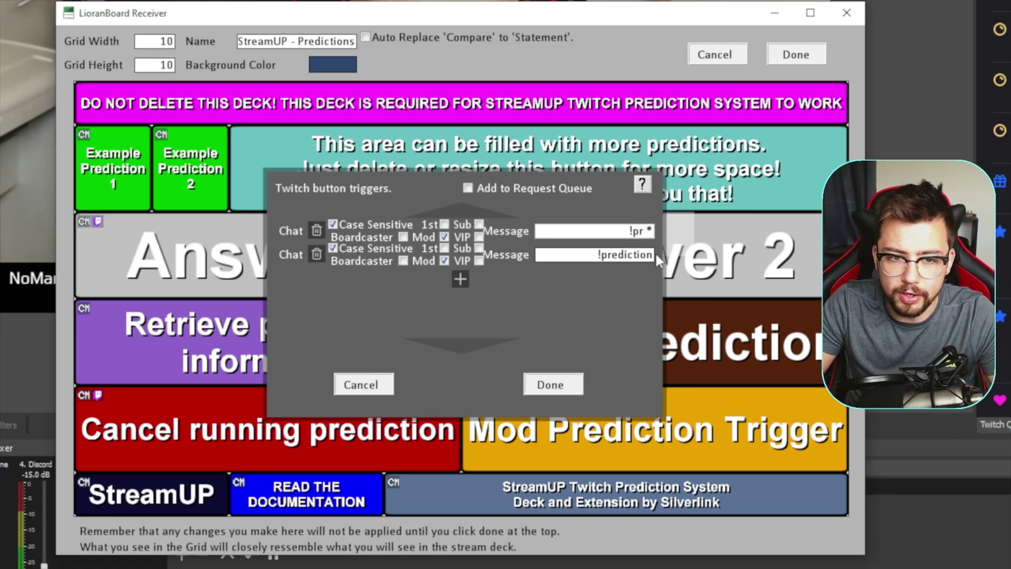
type("edction")
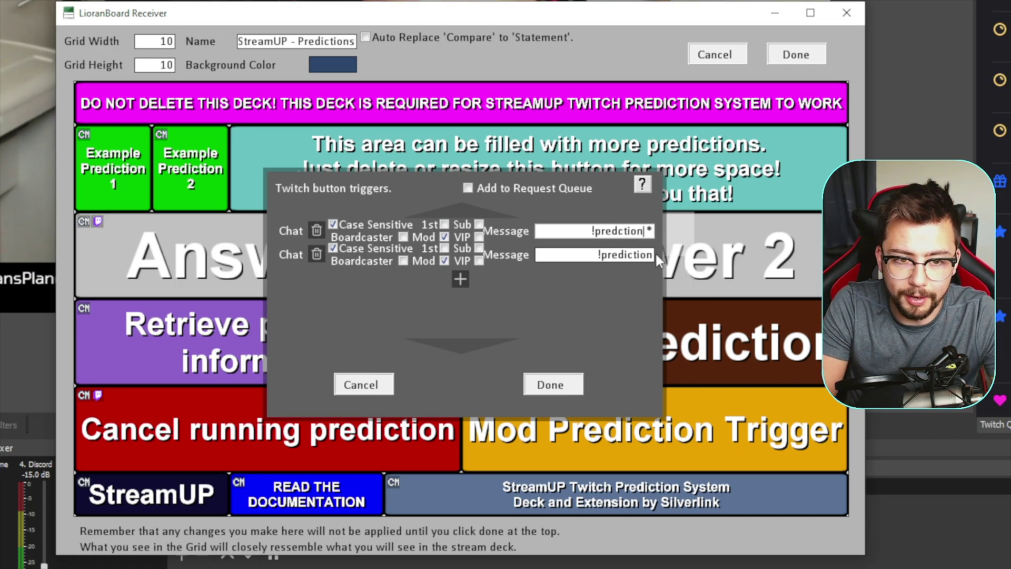
key("BackSpace")
key("BackSpace")
key("BackSpace")
key("BackSpace")
key("BackSpace")
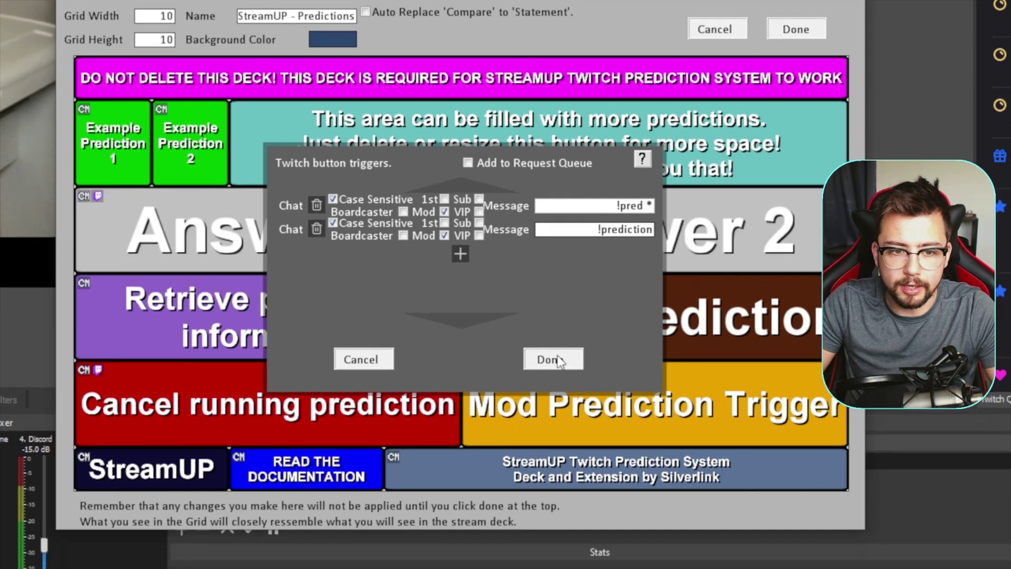
left_click(550, 384)
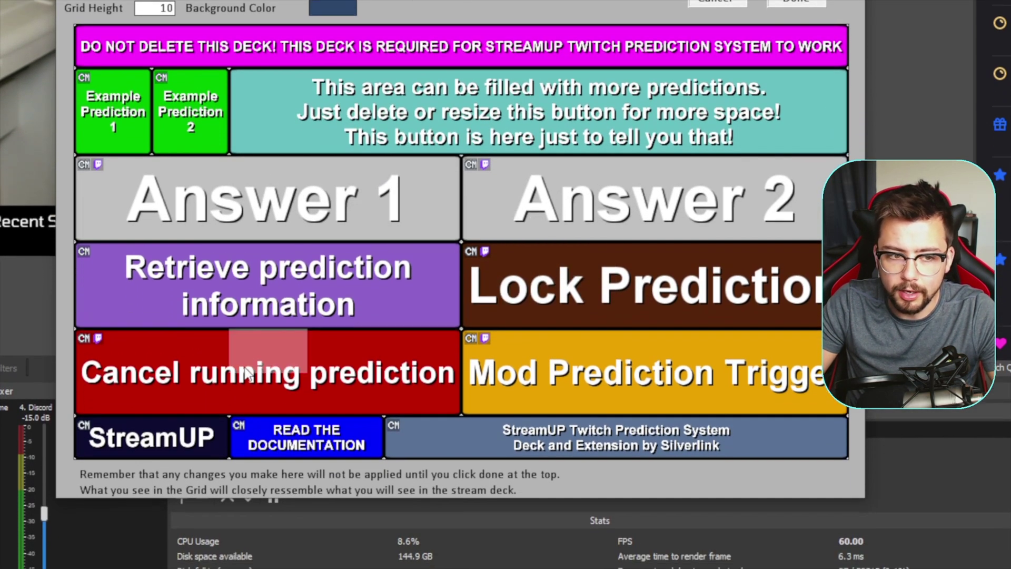
Step: Open the Twitch triggers of the Cancel running prediction button
right_click(248, 373)
left_click(306, 389)
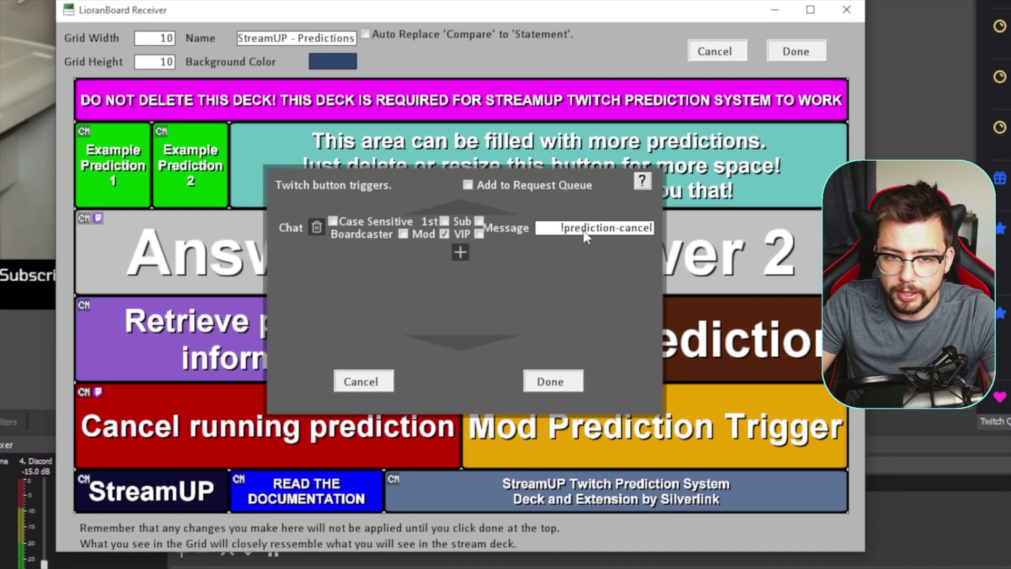